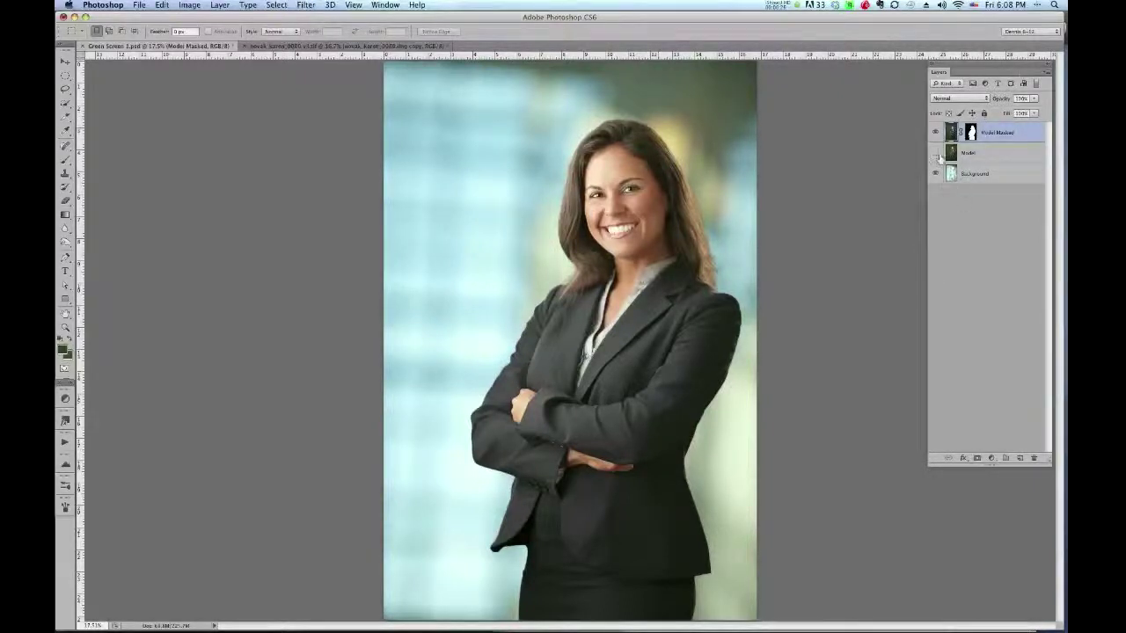
Show the unmasked Model layer in place of the Model Masked layer and make it the active layer.
left_click(935, 132)
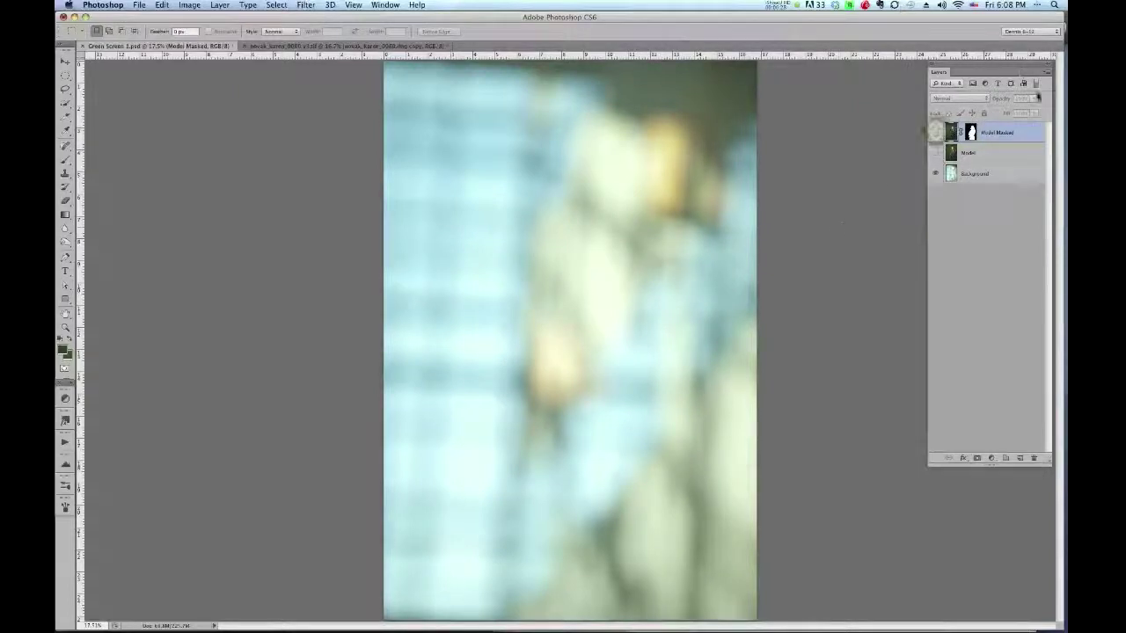
left_click(935, 132)
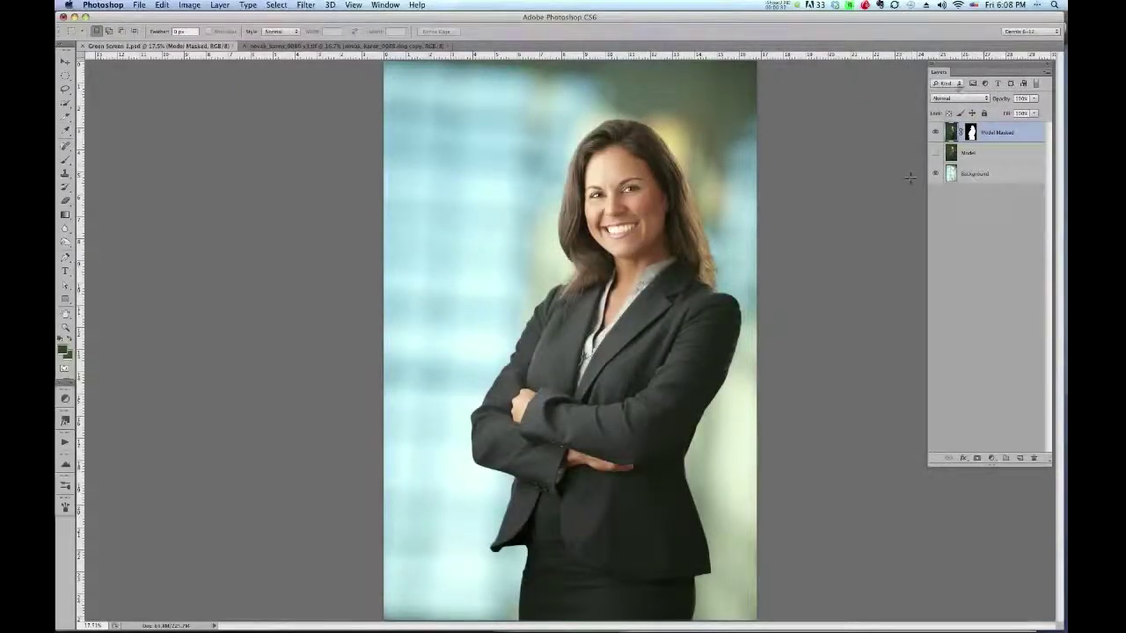
left_click(936, 152)
left_click(935, 132)
left_click(987, 151)
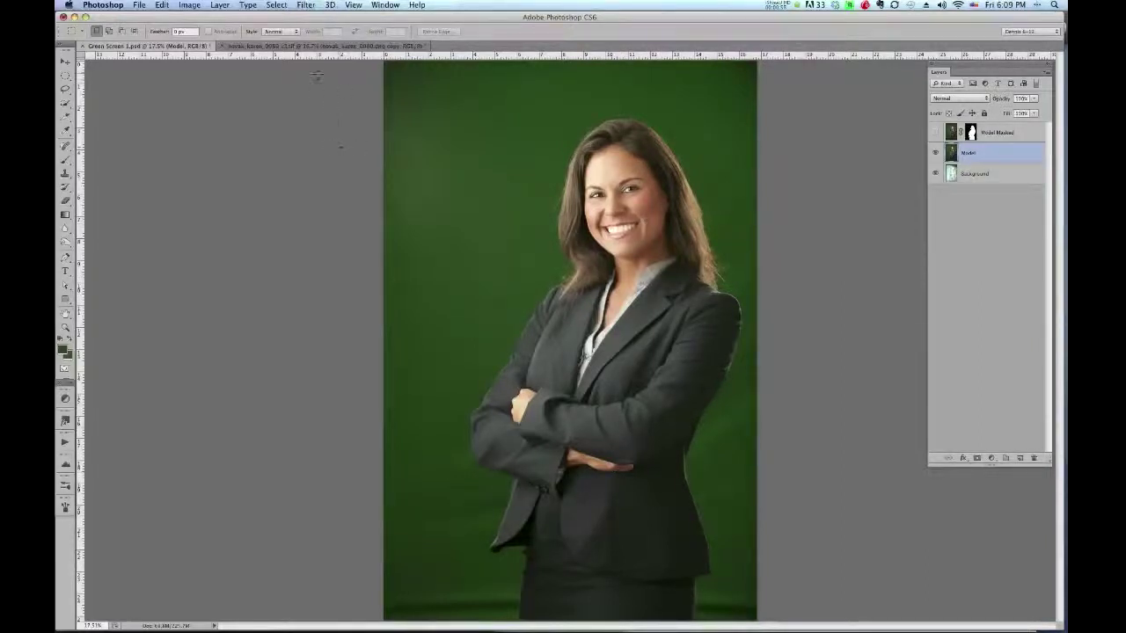
Start a Color Range selection on the Model layer and add several samples of the green backdrop around the woman.
left_click(276, 5)
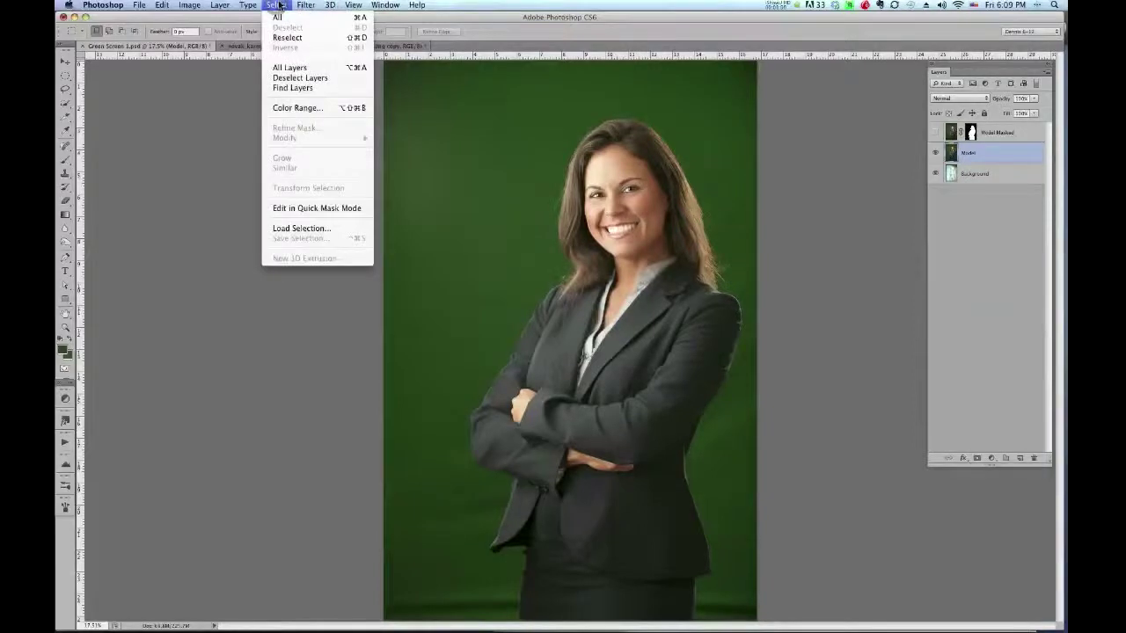
left_click(308, 110)
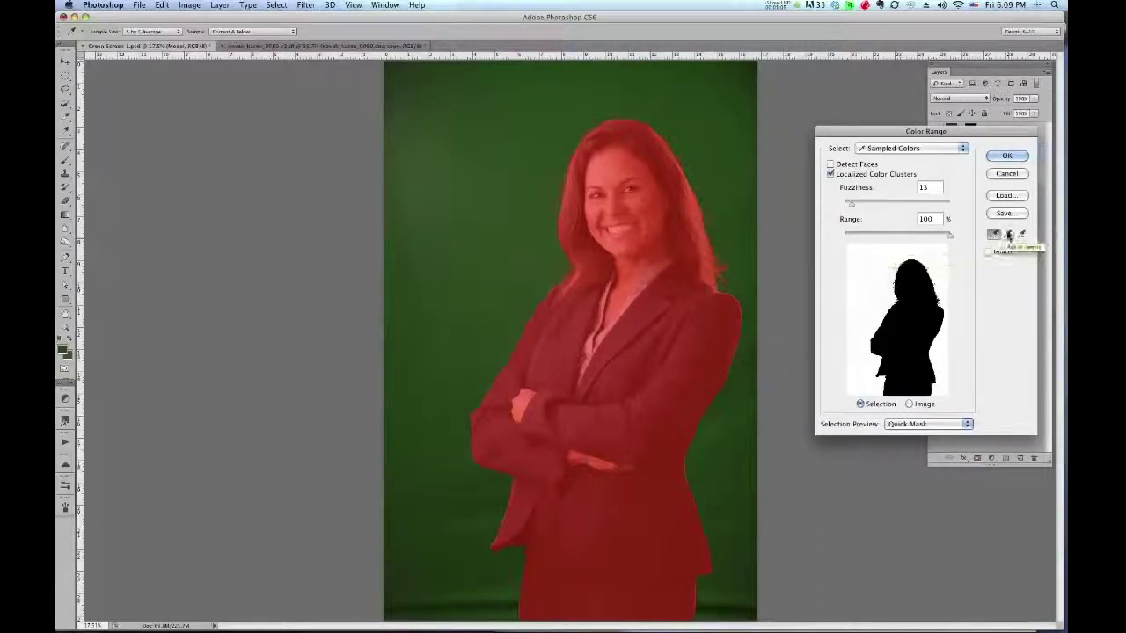
left_click(1009, 234)
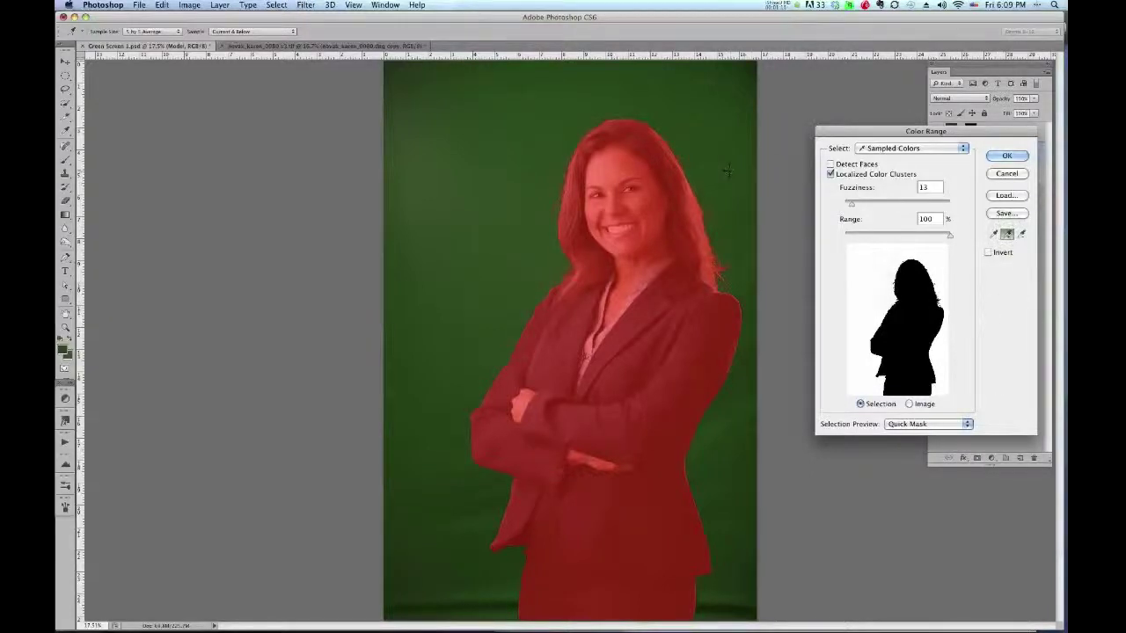
left_click(864, 289)
left_click(880, 253)
left_click(935, 261)
left_click(868, 277)
Invert the Color Range selection to cover the woman and turn it into a layer mask on the Model layer.
left_click(988, 252)
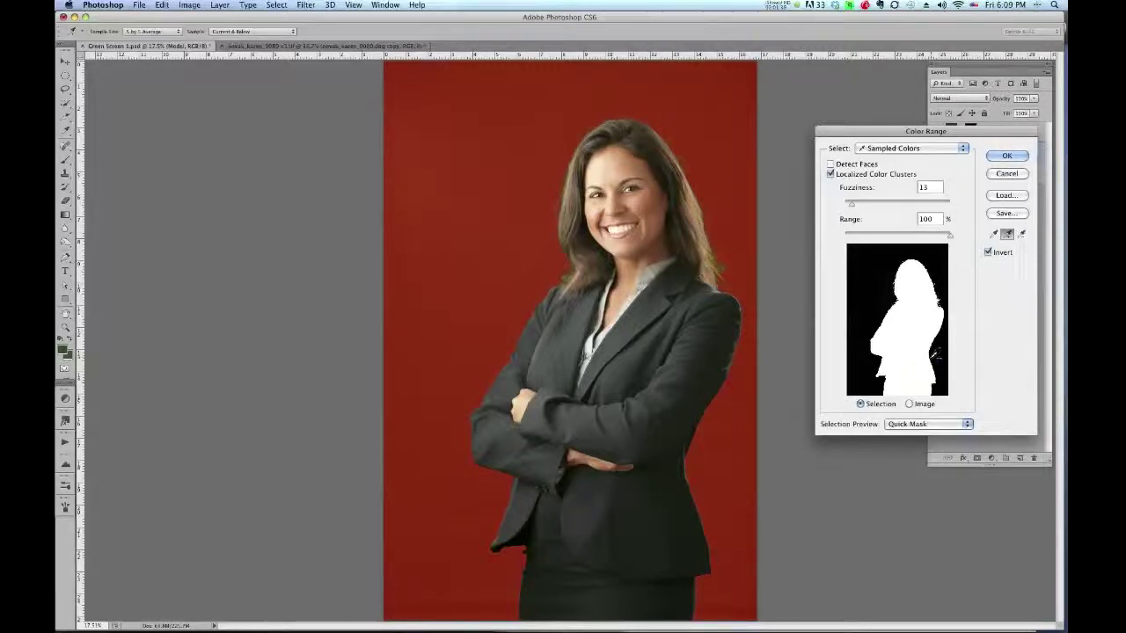
left_click(1008, 156)
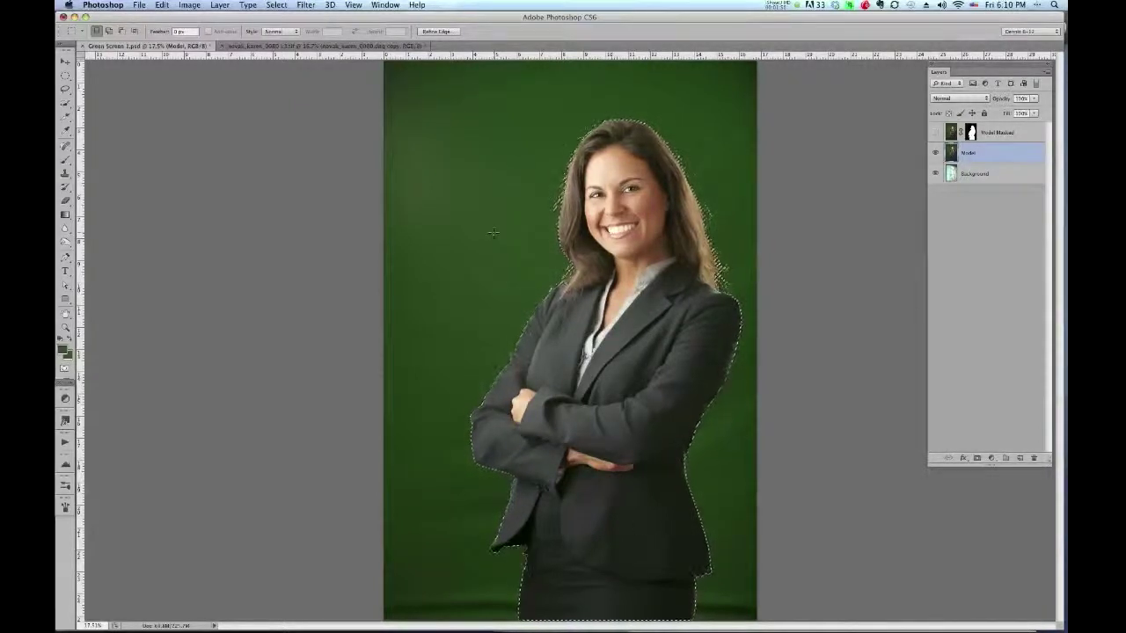
left_click(977, 459)
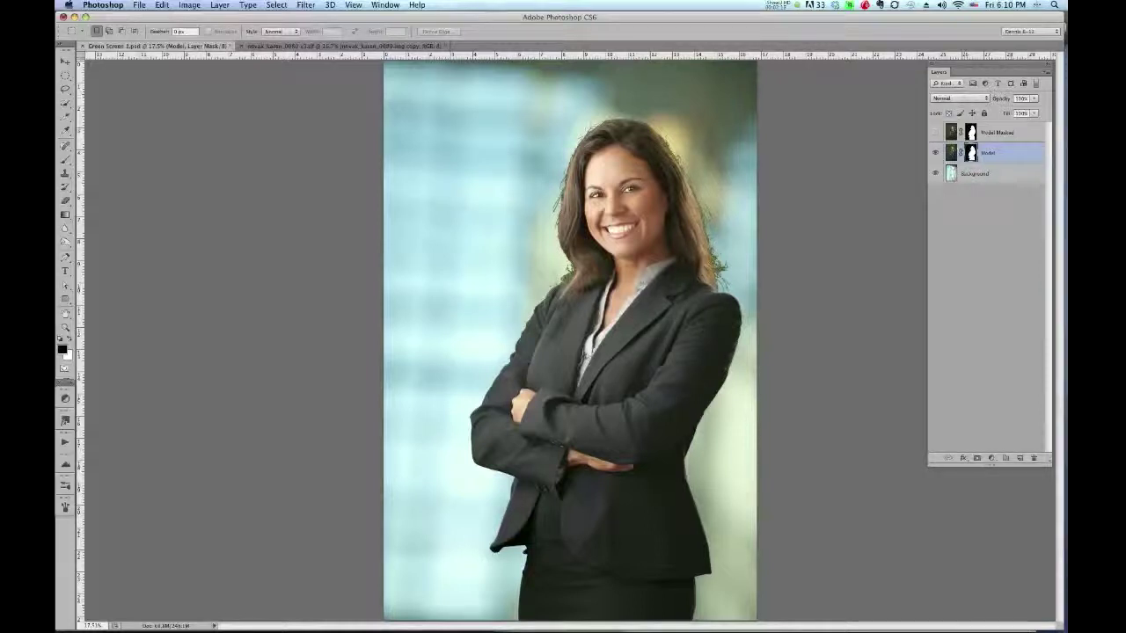
Display the Model layer's mask on its own and examine the hair edges, face, shoulders and backdrop area for impurities.
left_click(971, 155, "alt")
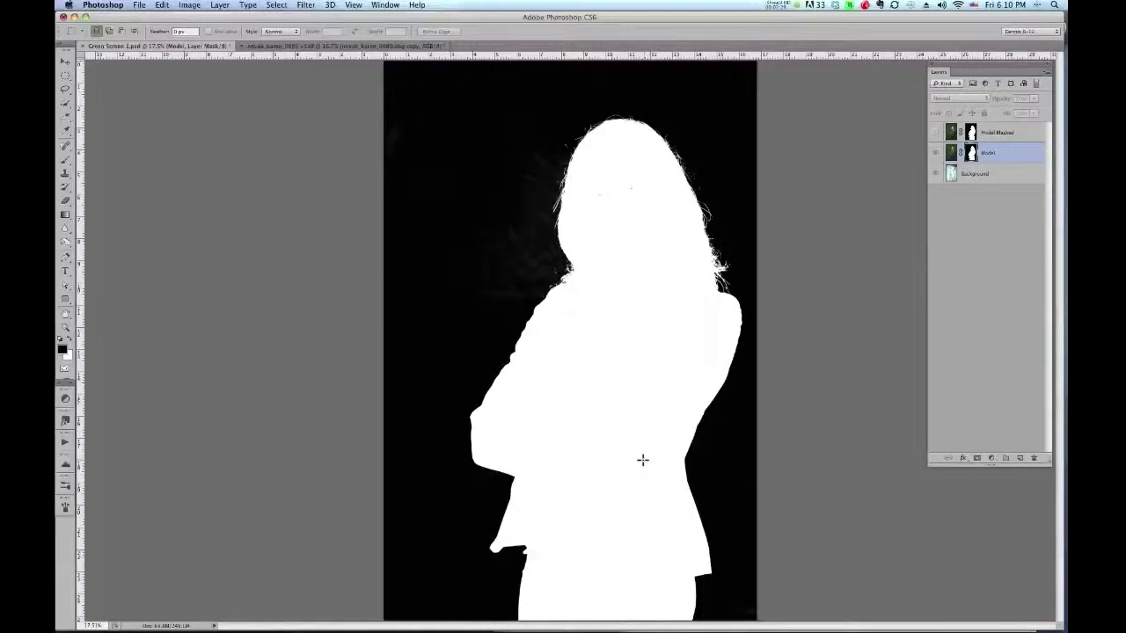
key("super+equal")
key("super+equal")
key("super+equal")
key("super+equal")
left_click_drag(762, 188, 724, 340)
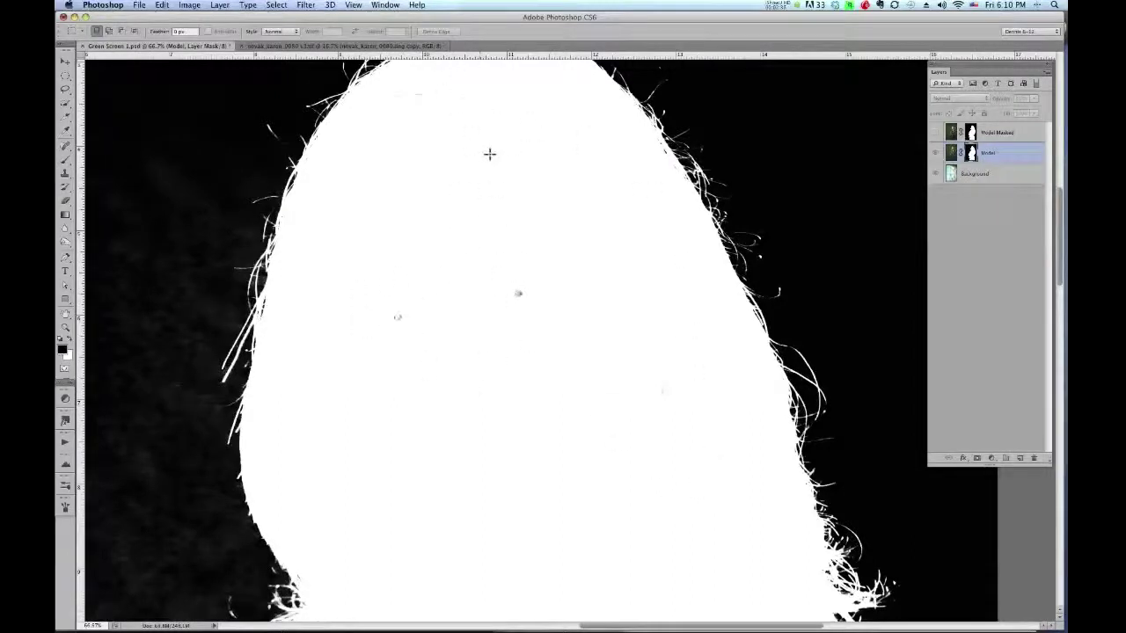
key("super+equal")
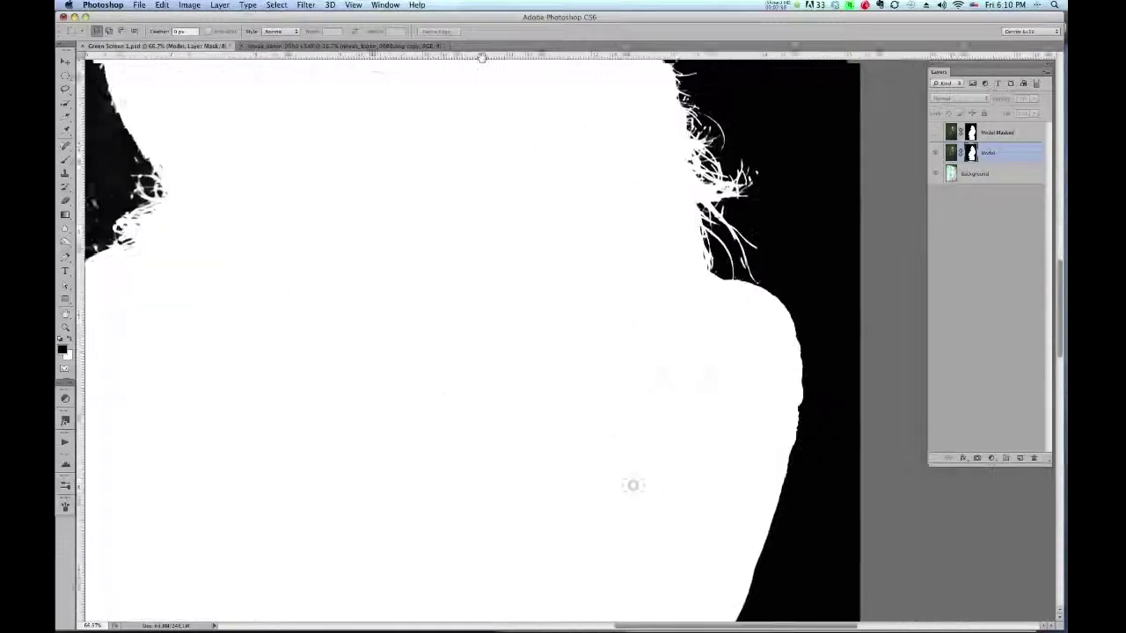
left_click_drag(550, 359, 812, 270)
left_click_drag(717, 220, 603, 207)
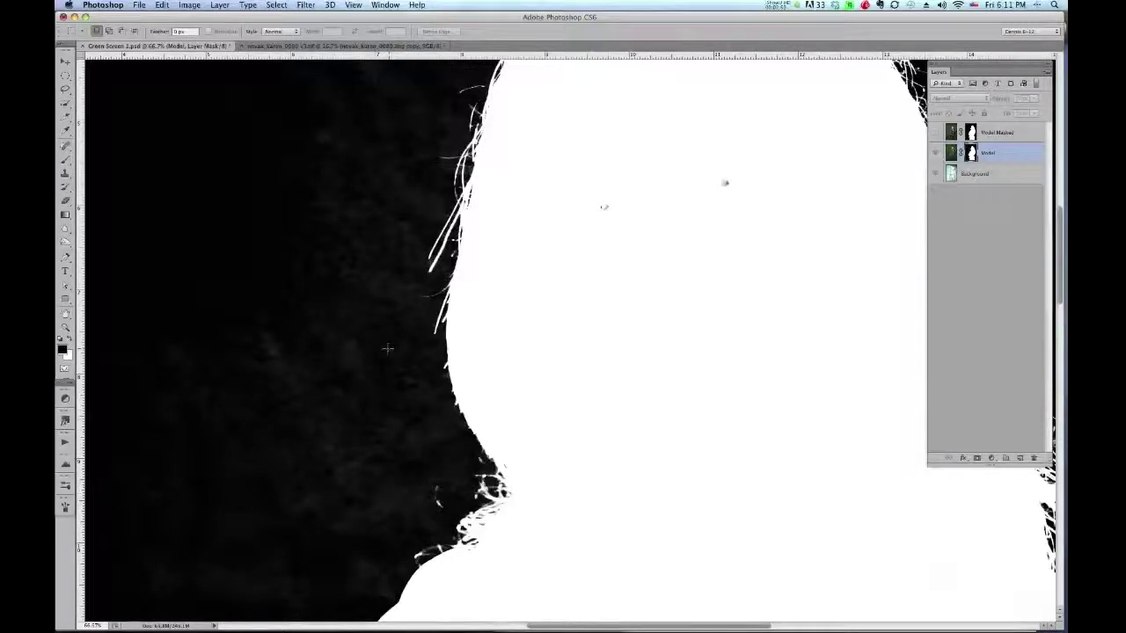
key("super+minus")
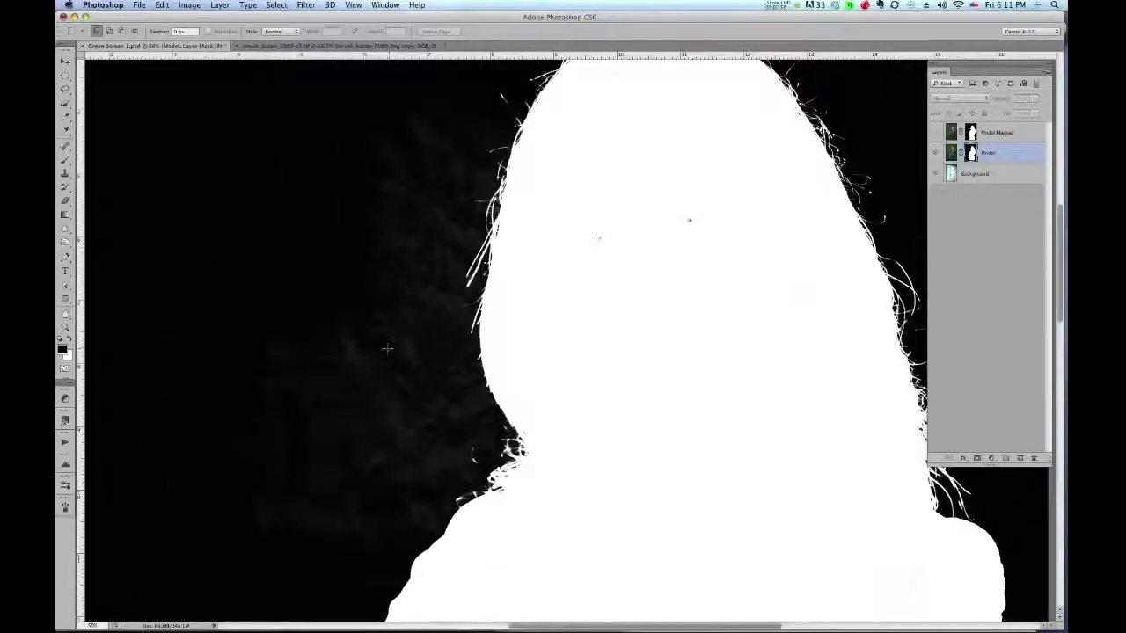
left_click_drag(754, 432, 669, 284)
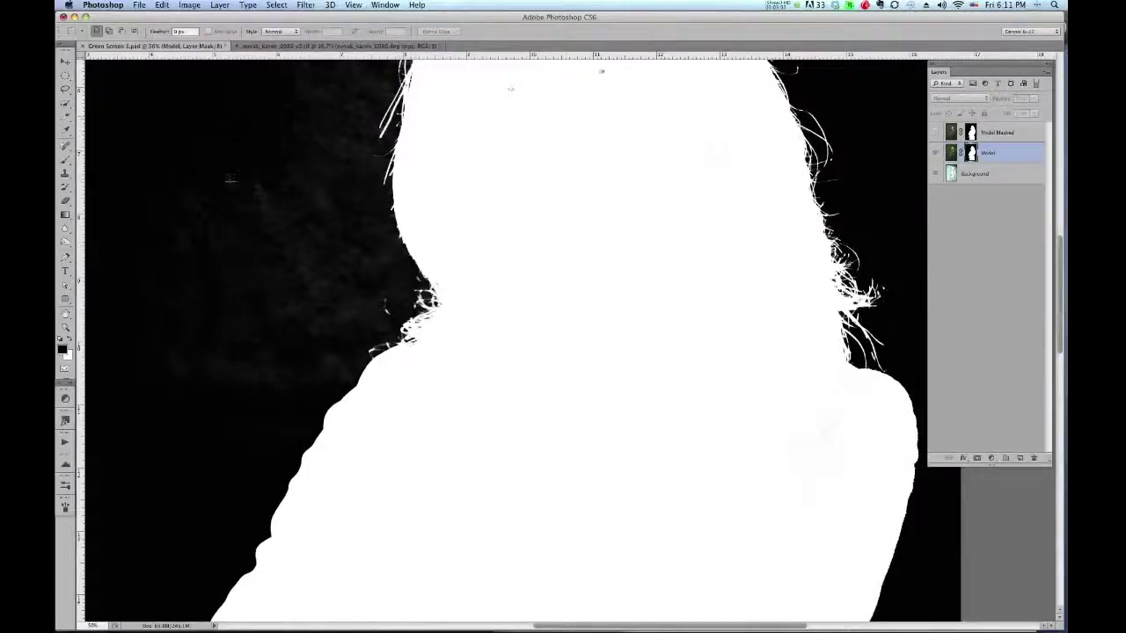
Open the Curves adjustment for the Model layer's mask.
left_click(190, 5)
mouse_move(206, 37)
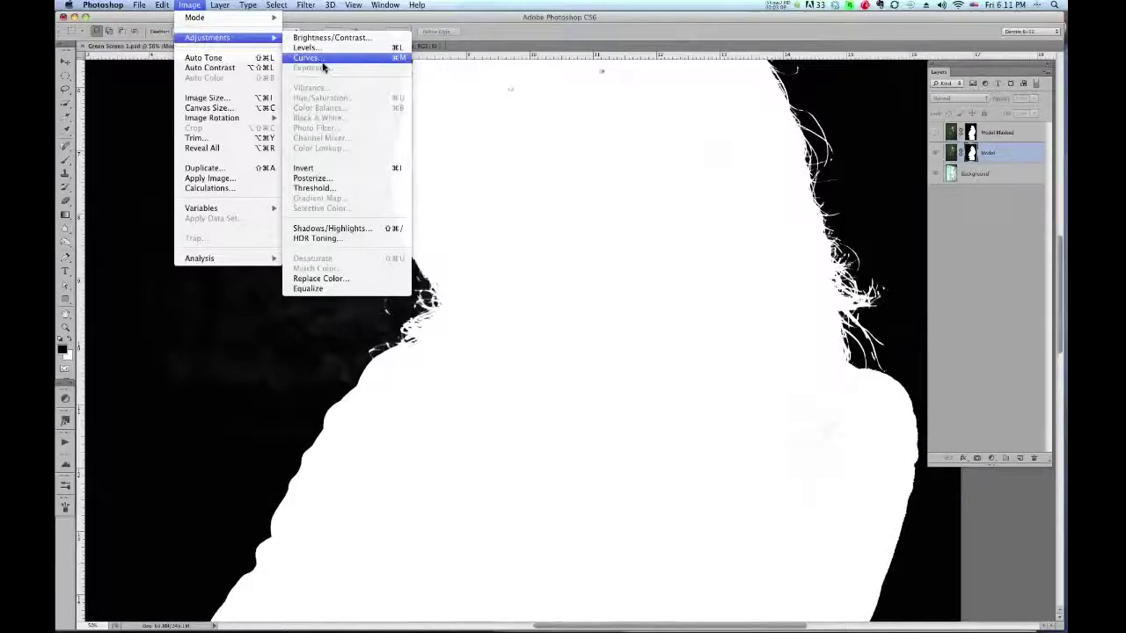
left_click(322, 59)
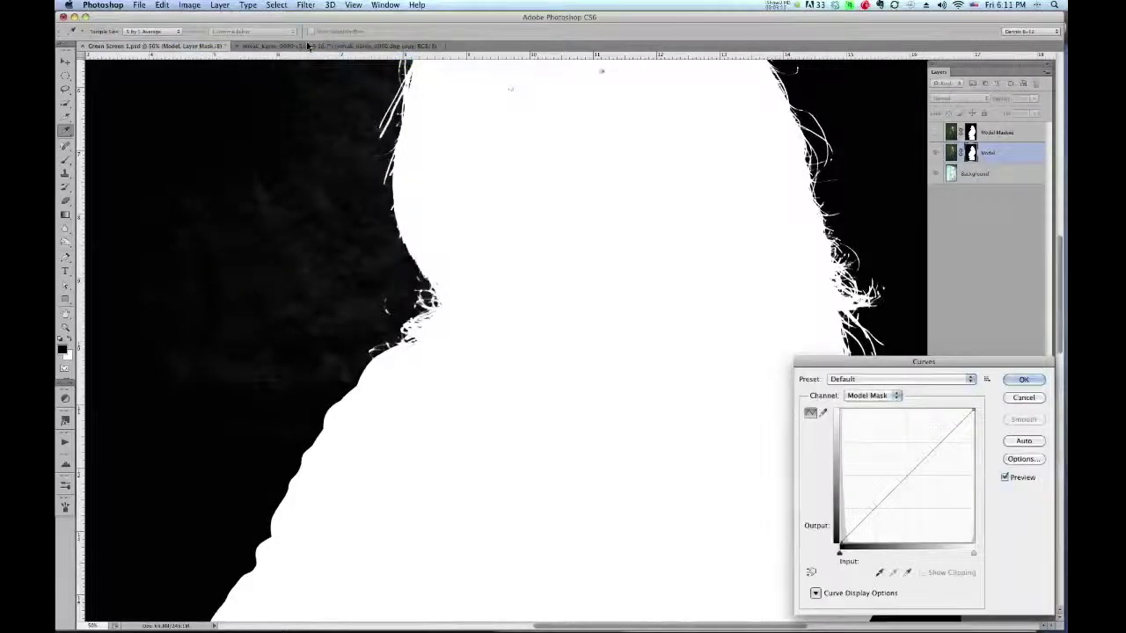
Raise the Curves black point to input 228 to check the mask's white figure for impurities, and return it to 0.
left_click_drag(840, 555, 959, 554)
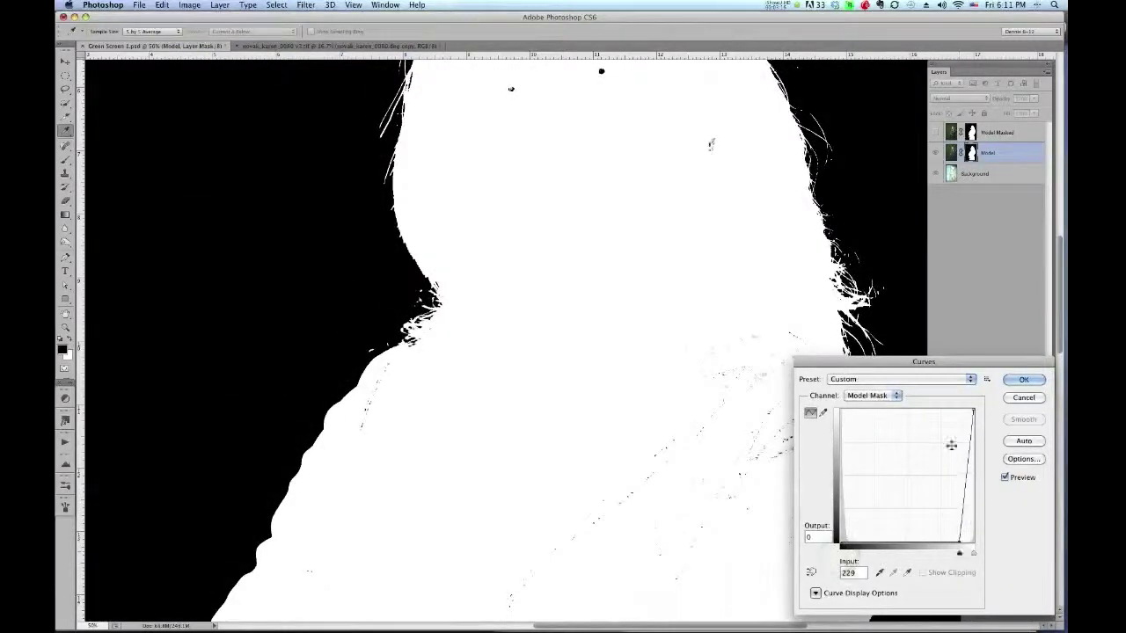
left_click_drag(578, 504, 595, 96)
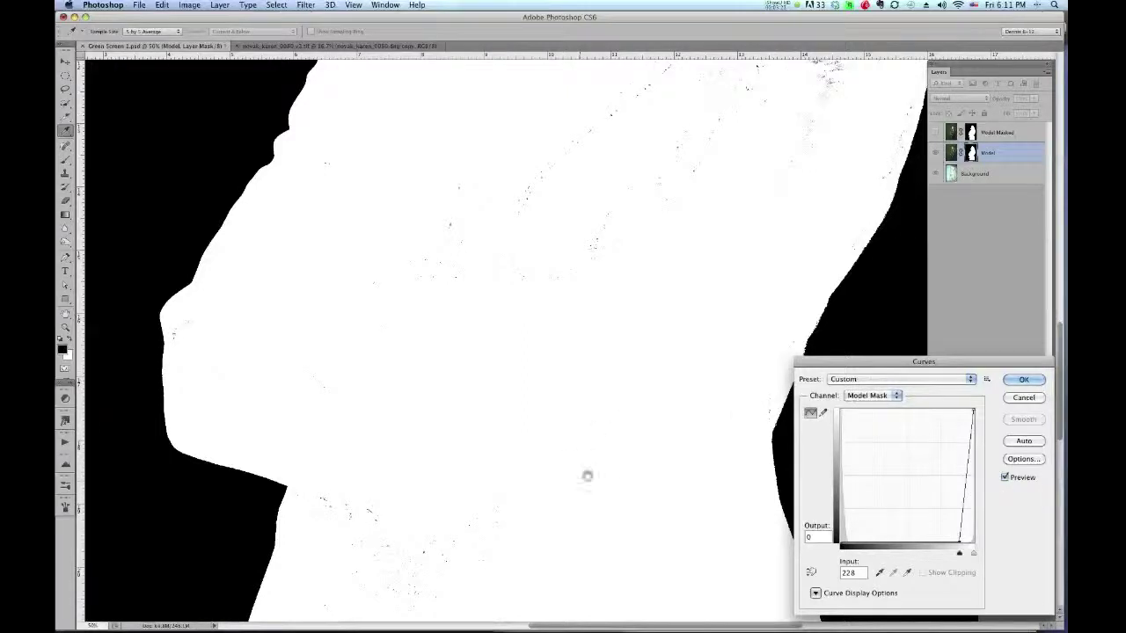
scroll(586, 476, "down", 5)
scroll(586, 476, "left", 2)
left_click_drag(501, 415, 564, 115)
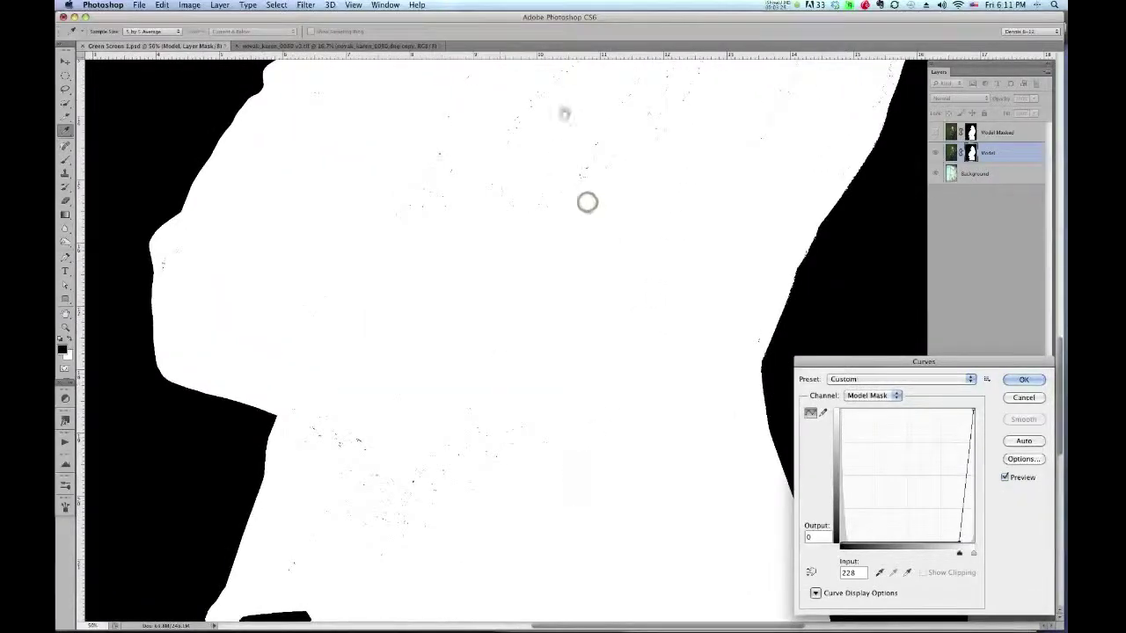
left_click_drag(570, 194, 517, 387)
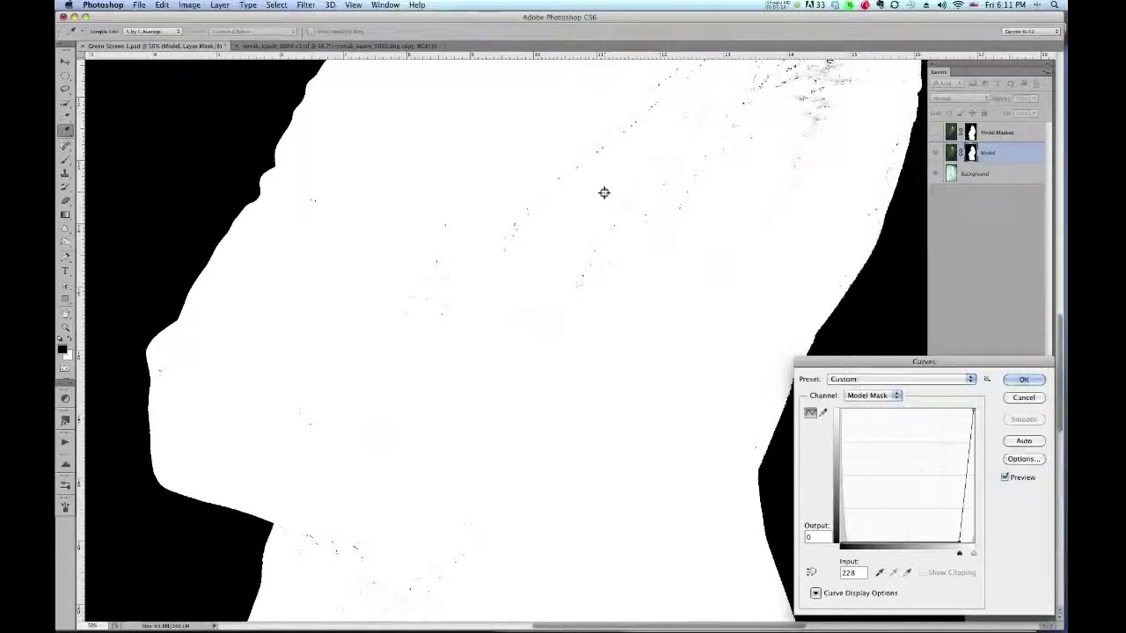
scroll(528, 256, "up", 10)
left_click_drag(961, 554, 840, 554)
Lower the Curves white point to input 42 to check the mask's black backdrop for grey areas, and return it to 255.
left_click_drag(973, 556, 860, 560)
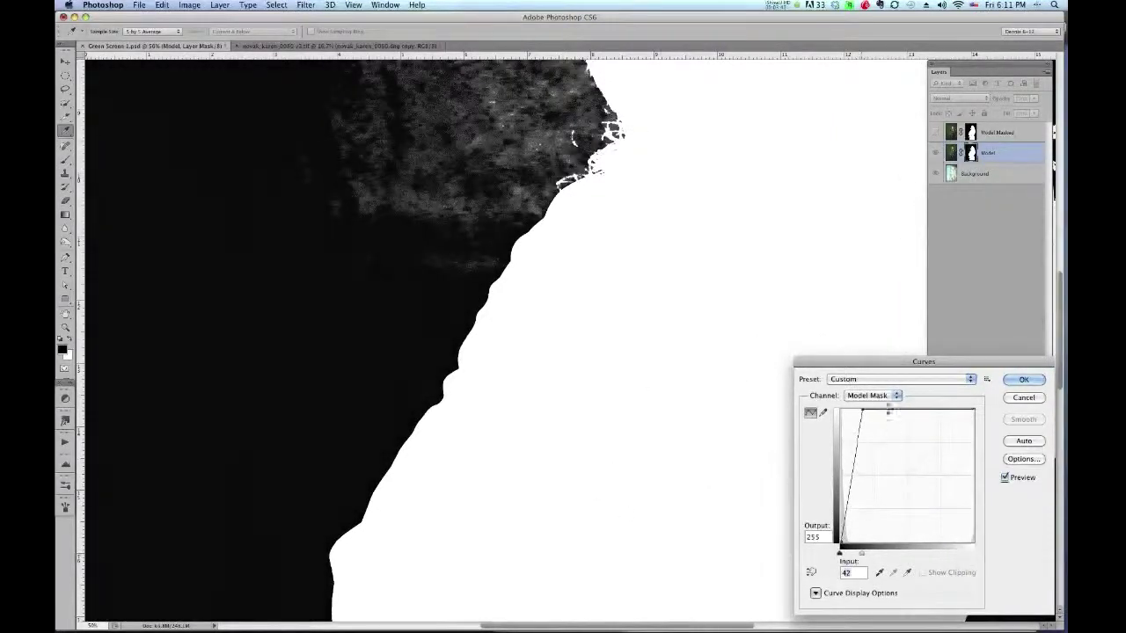
scroll(583, 201, "up", 5)
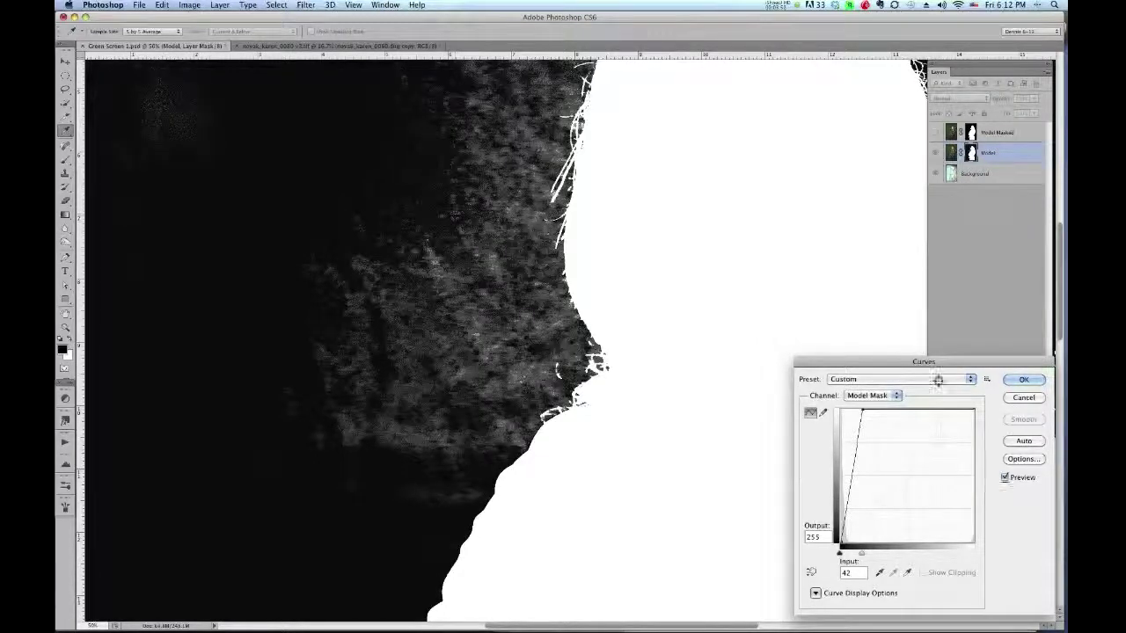
left_click_drag(864, 410, 984, 400)
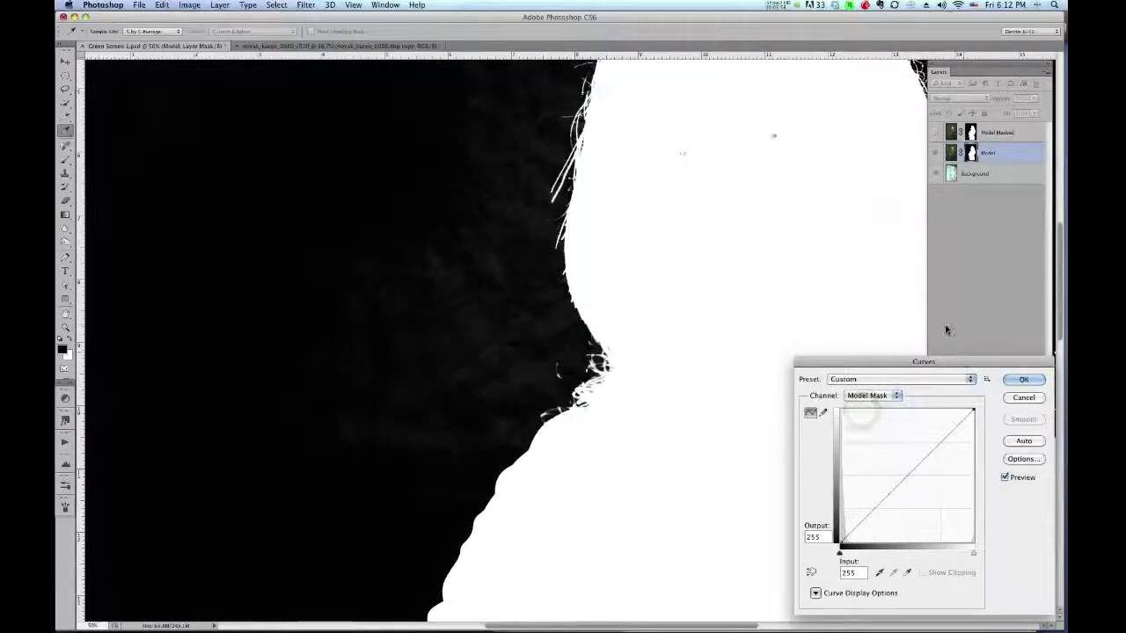
Try Curves black points of 166 and 202 while checking the jacket area of the mask, and return to 0.
left_click_drag(840, 553, 927, 555)
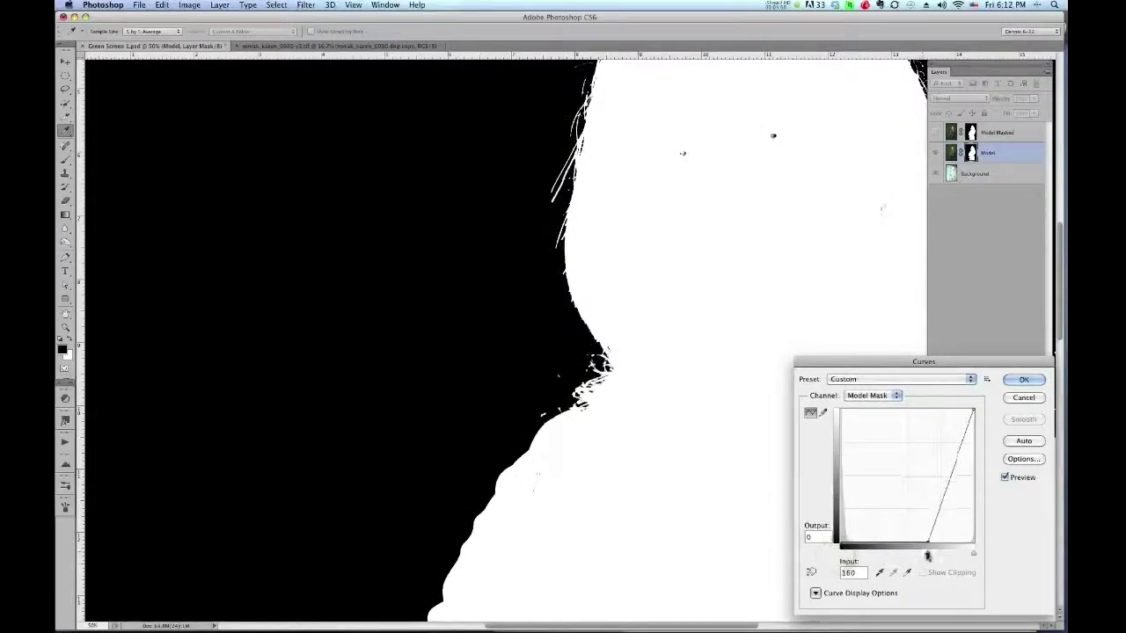
left_click_drag(732, 471, 402, 234)
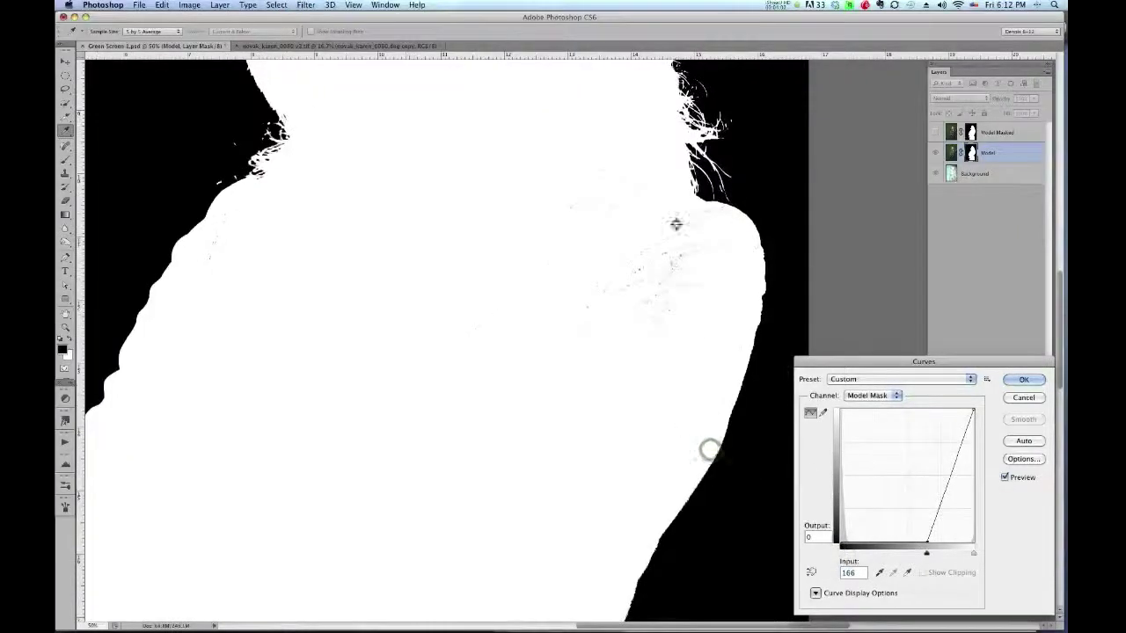
left_click_drag(927, 555, 947, 553)
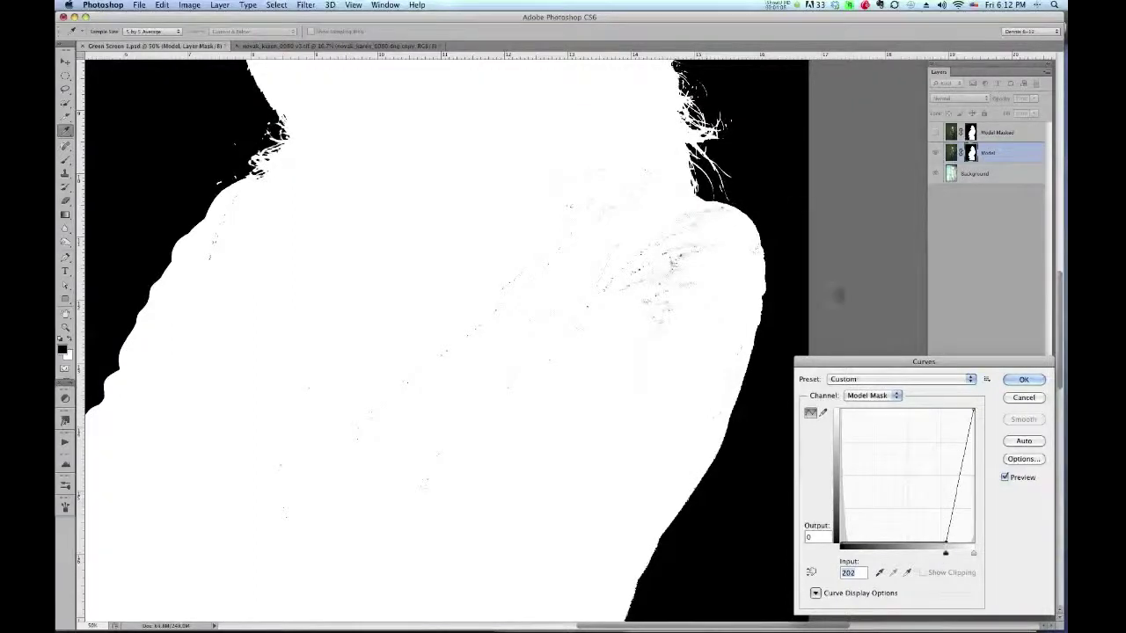
left_click_drag(947, 553, 841, 558)
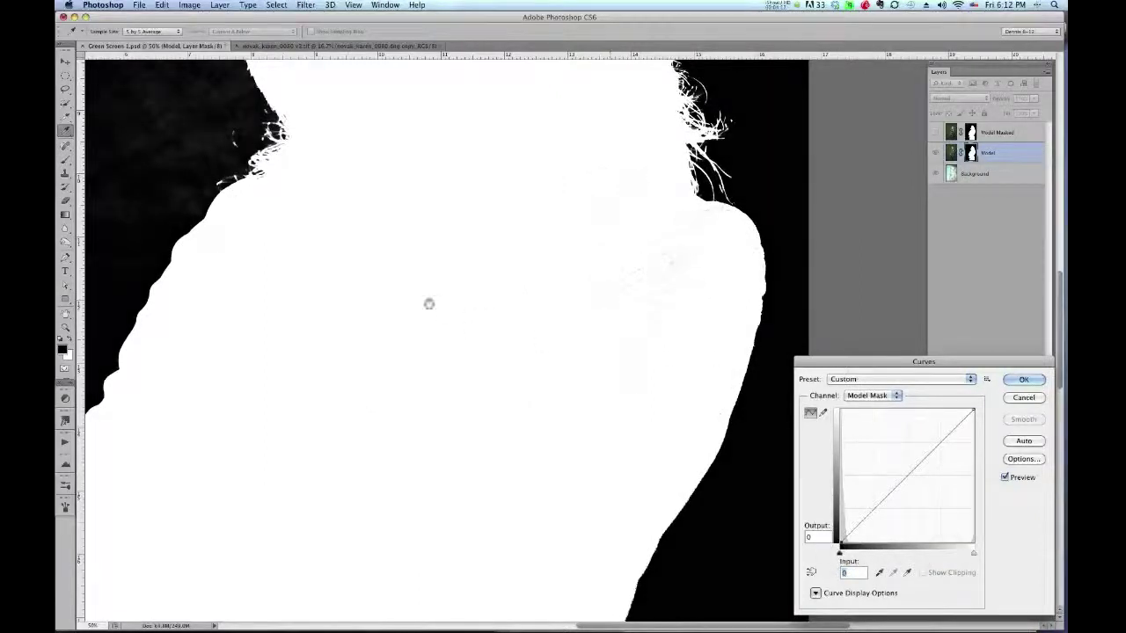
Set the mask's Curves black point to input 27 and white point to input 109, check the edges, and apply the adjustment.
scroll(428, 303, "up", 5)
scroll(428, 303, "left", 5)
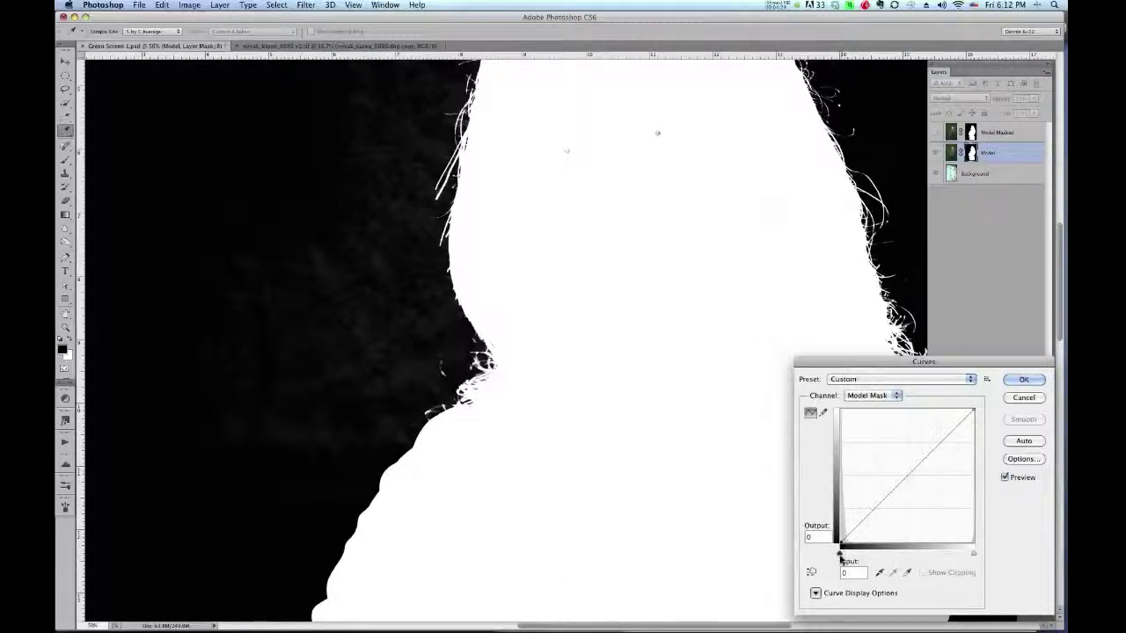
left_click_drag(841, 558, 855, 556)
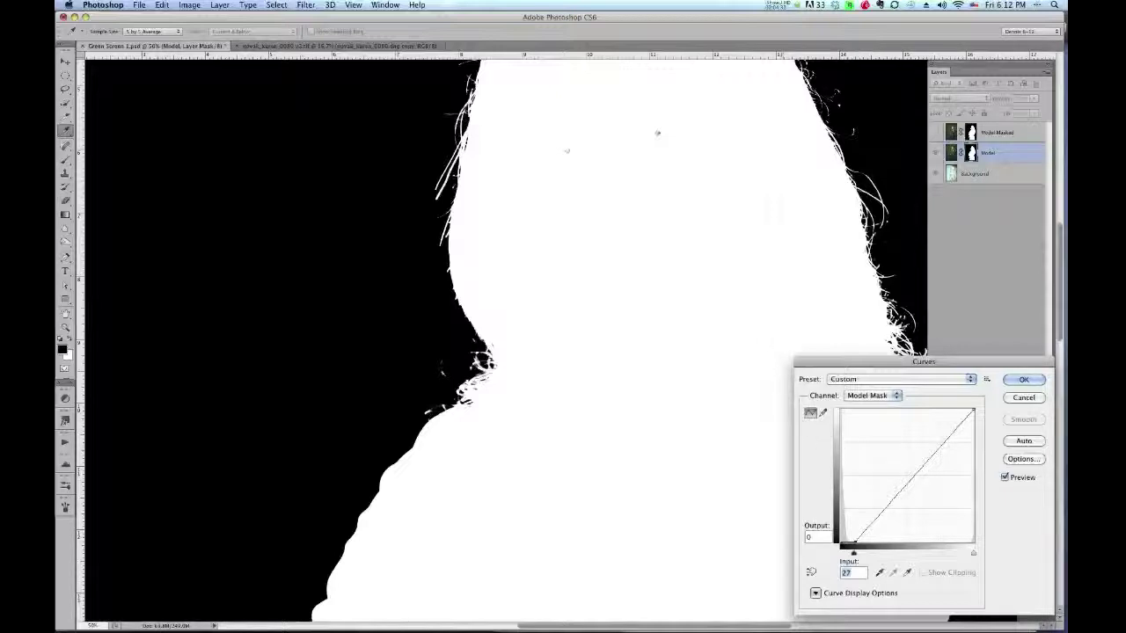
left_click_drag(974, 556, 896, 558)
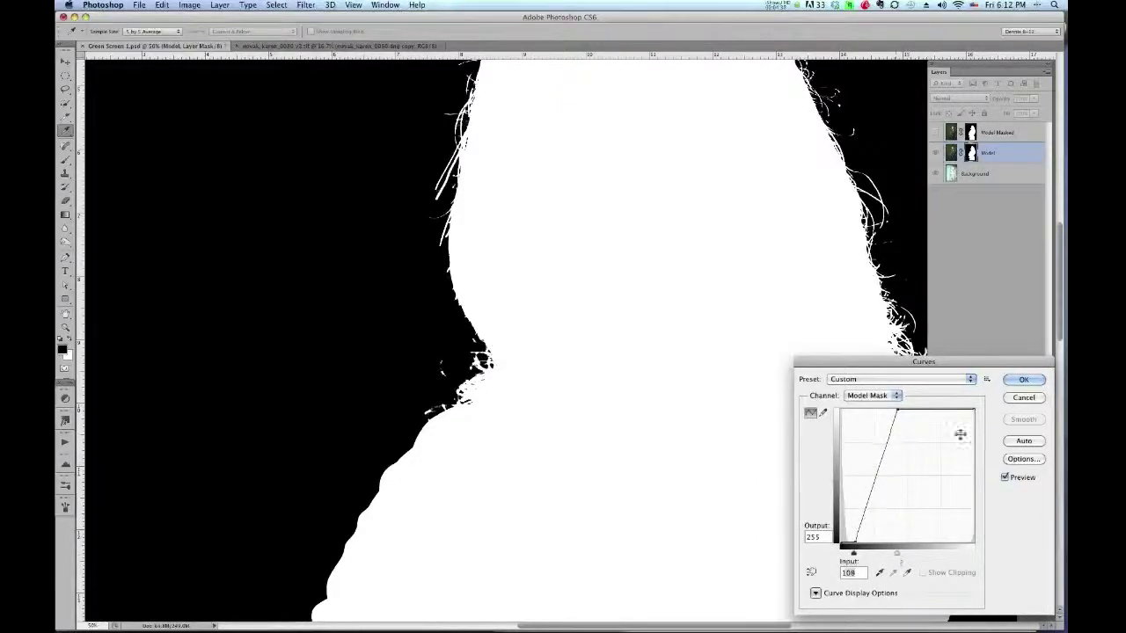
left_click_drag(643, 313, 598, 397)
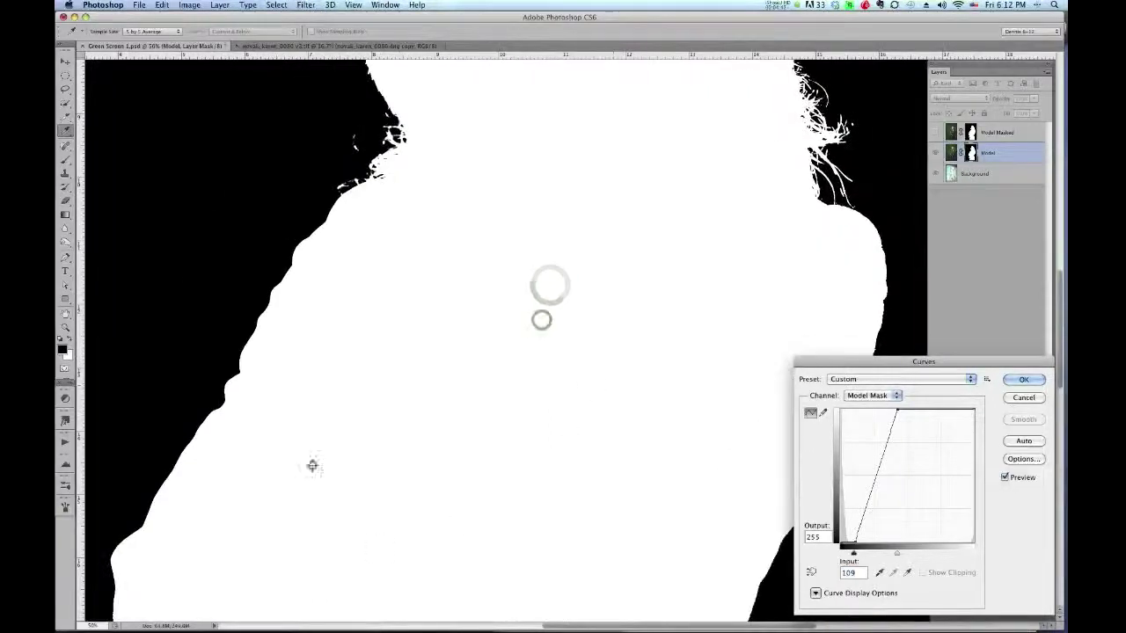
left_click_drag(530, 467, 581, 398)
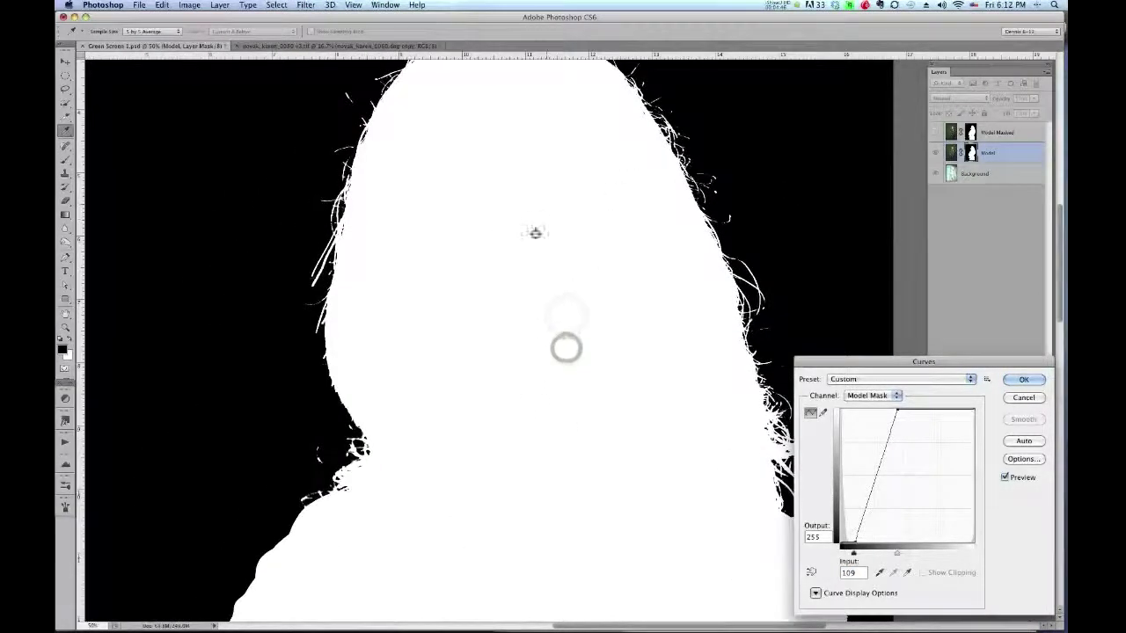
left_click_drag(489, 332, 656, 307)
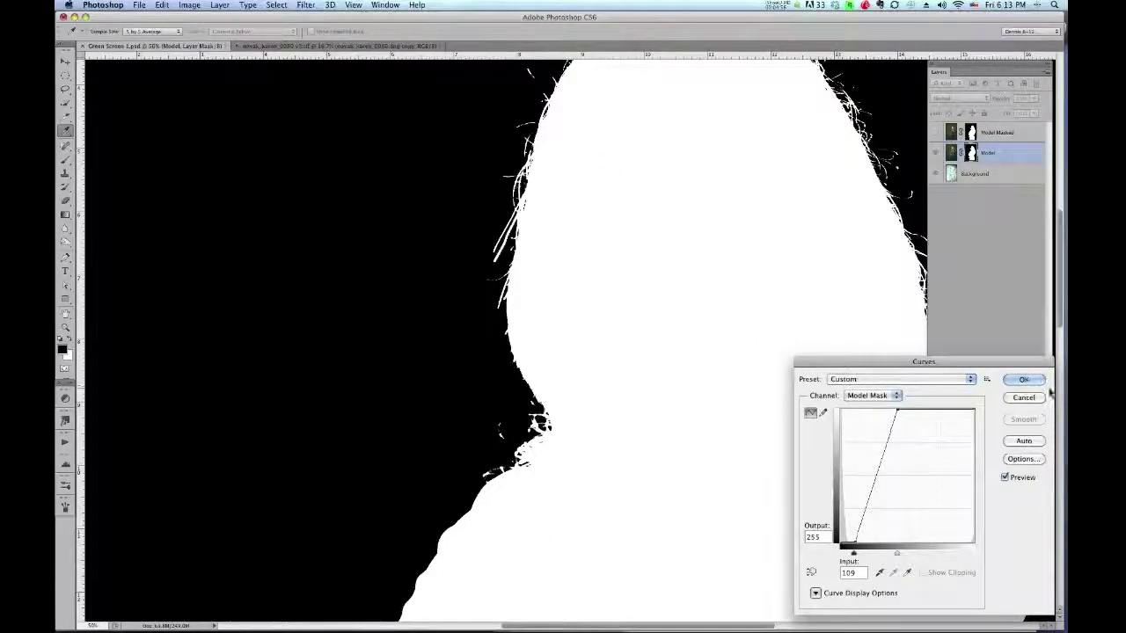
left_click(1022, 380)
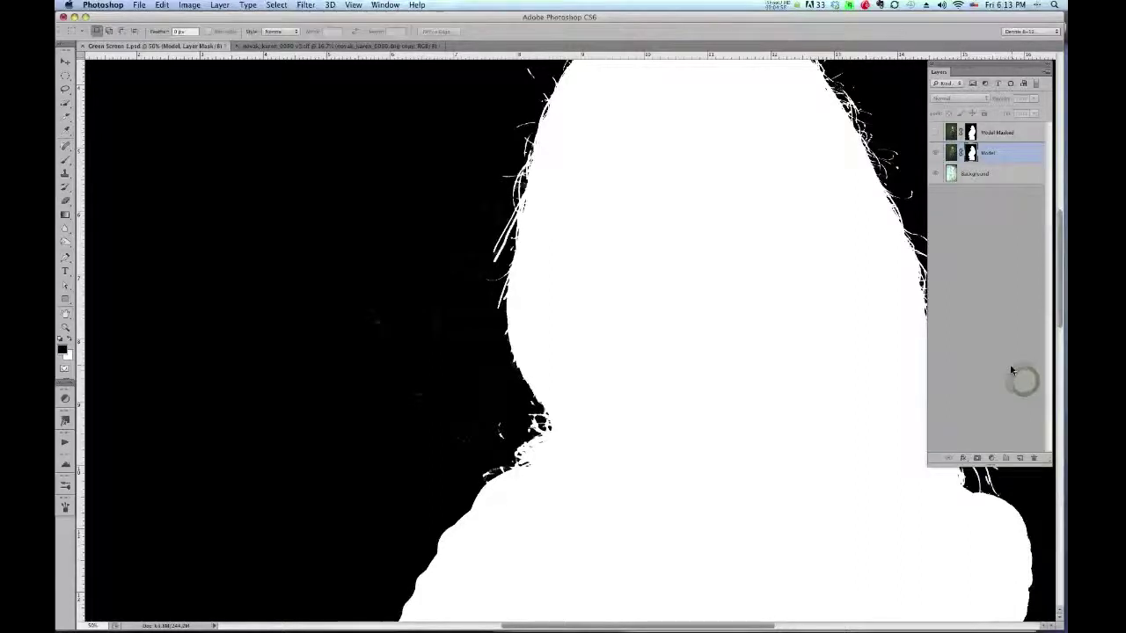
Reopen Curves on the mask, raise the black point to input 219 to check the white figure for remaining impurities, and return it to 0.
left_click(190, 5)
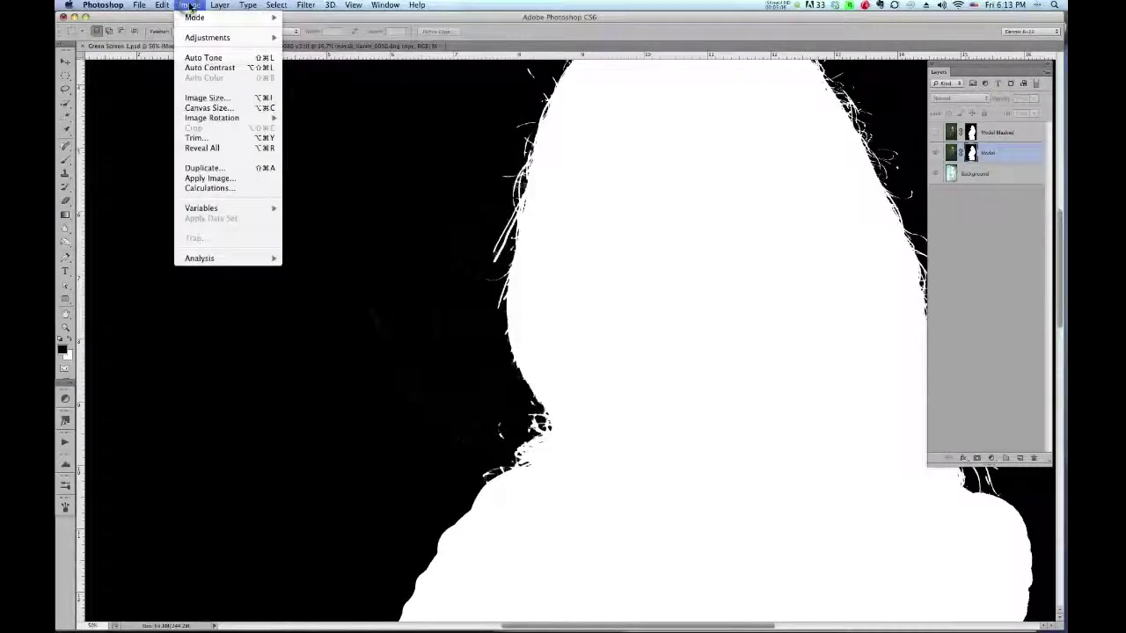
mouse_move(203, 37)
left_click(306, 32)
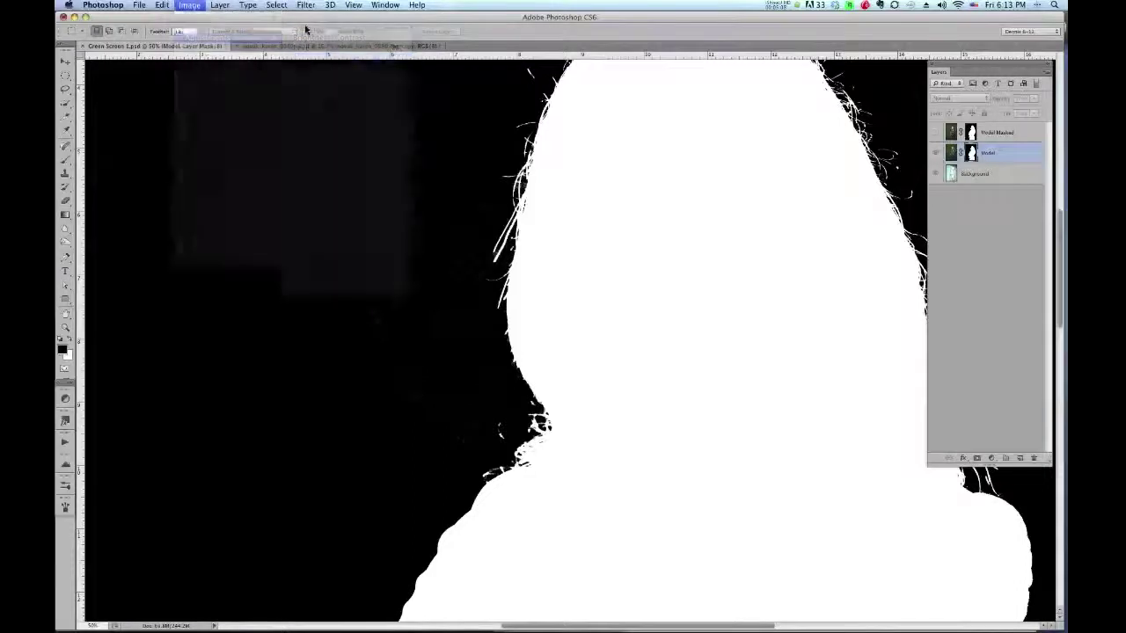
left_click_drag(841, 555, 955, 554)
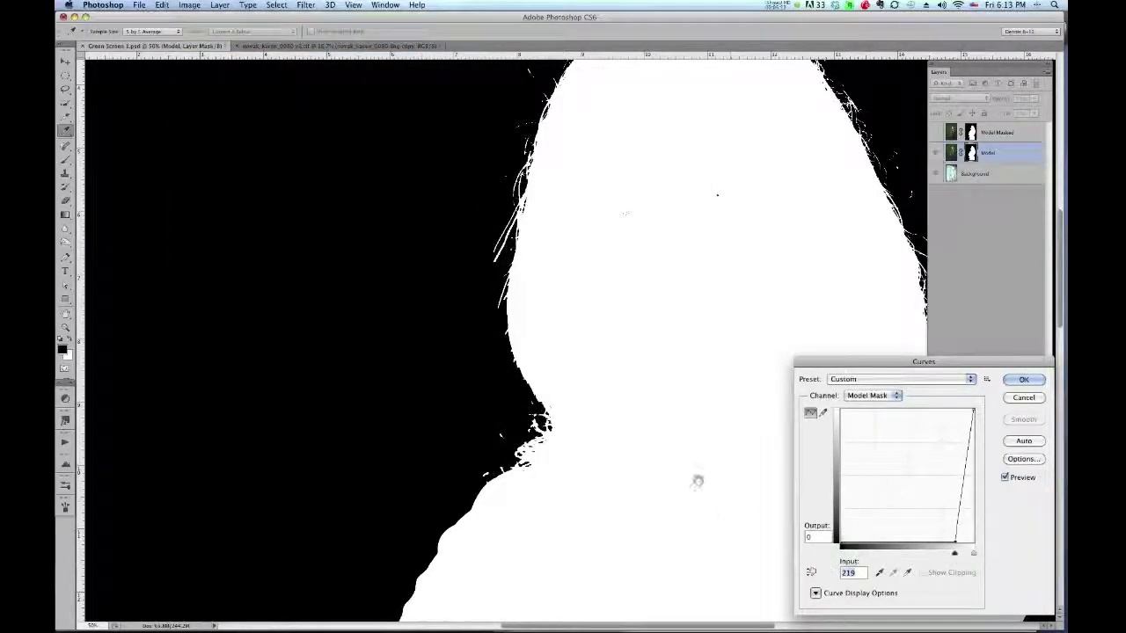
left_click_drag(691, 474, 658, 48)
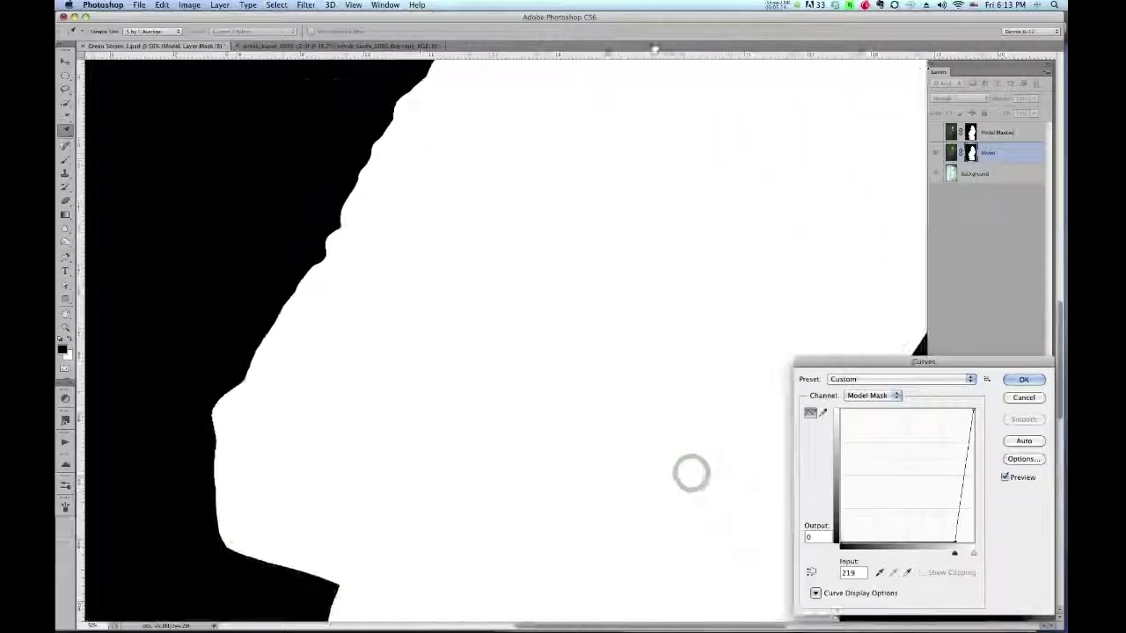
left_click_drag(594, 390, 497, 208)
left_click_drag(466, 126, 475, 570)
left_click_drag(563, 226, 490, 492)
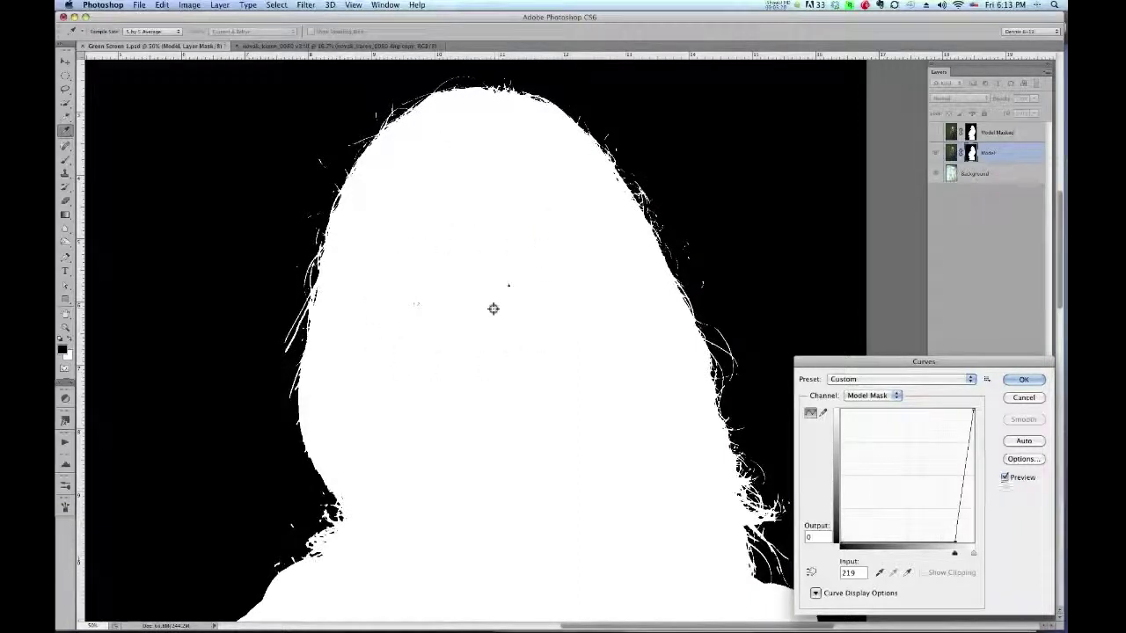
left_click_drag(956, 553, 810, 567)
Lower the Curves white point to input 36 and examine the mask's black backdrop and hair edges for leftover grey specks.
left_click_drag(969, 554, 860, 557)
left_click_drag(531, 339, 571, 393)
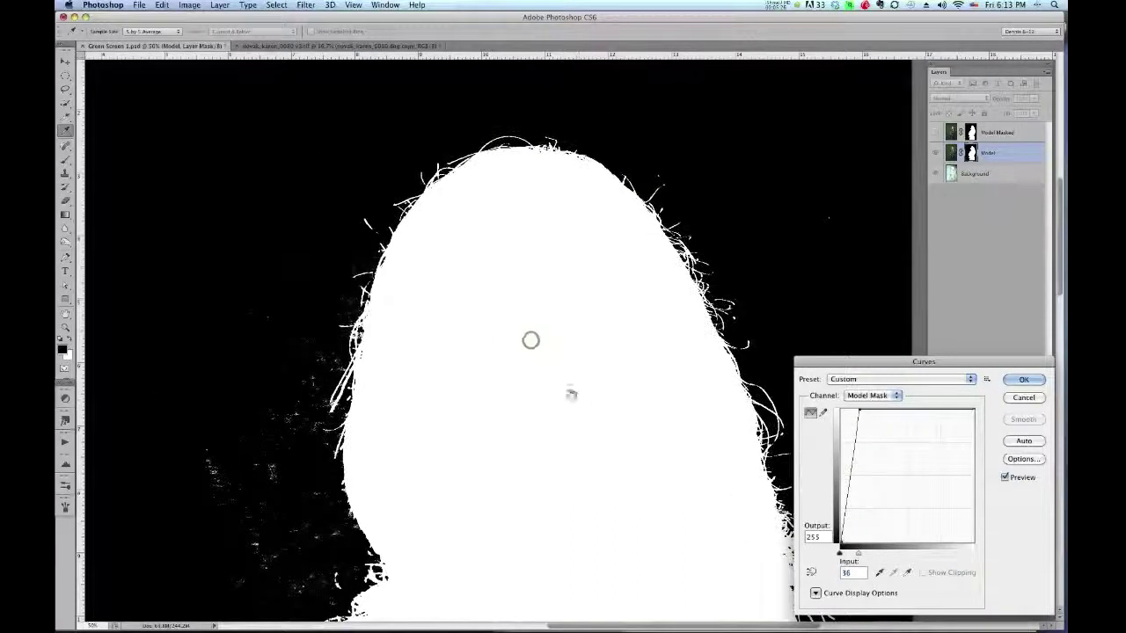
left_click_drag(434, 425, 470, 133)
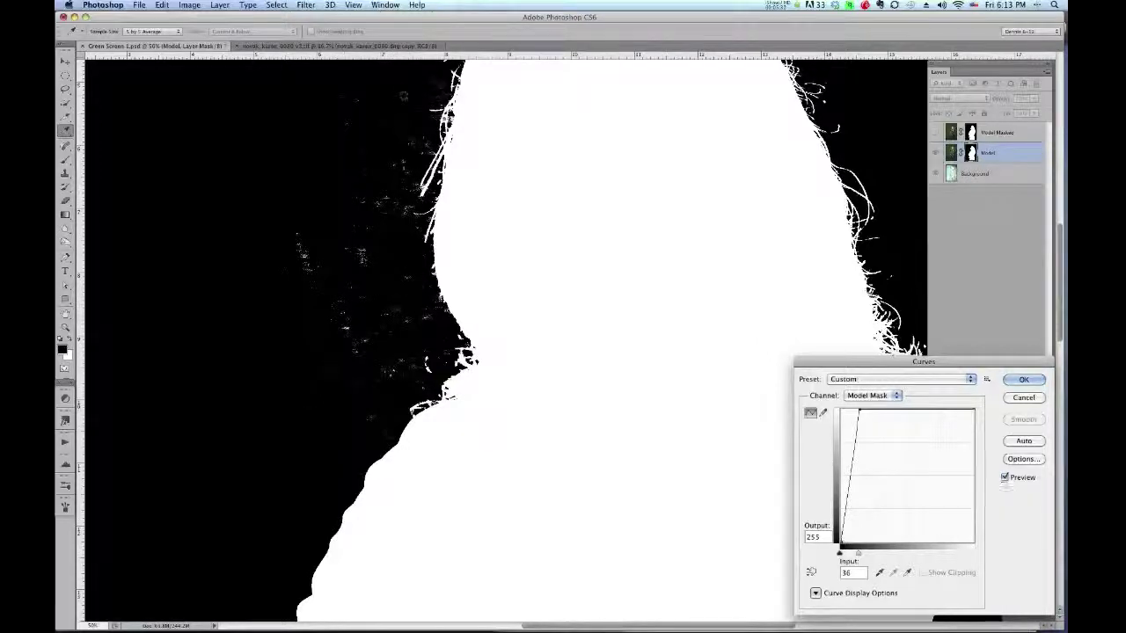
left_click_drag(648, 132, 505, 350)
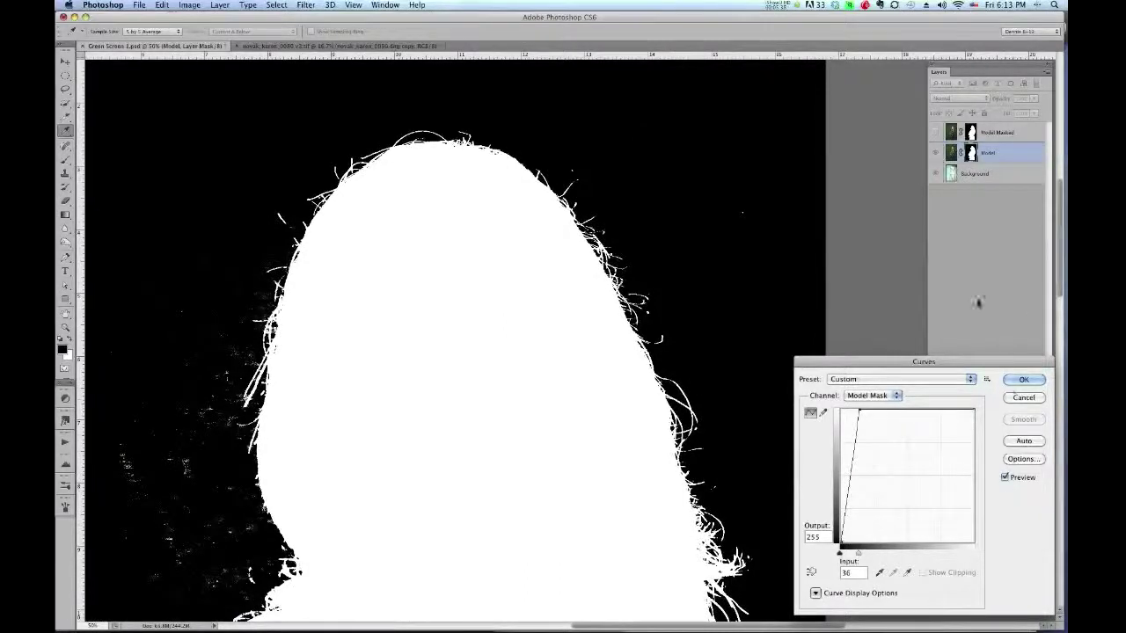
left_click_drag(425, 433, 632, 258)
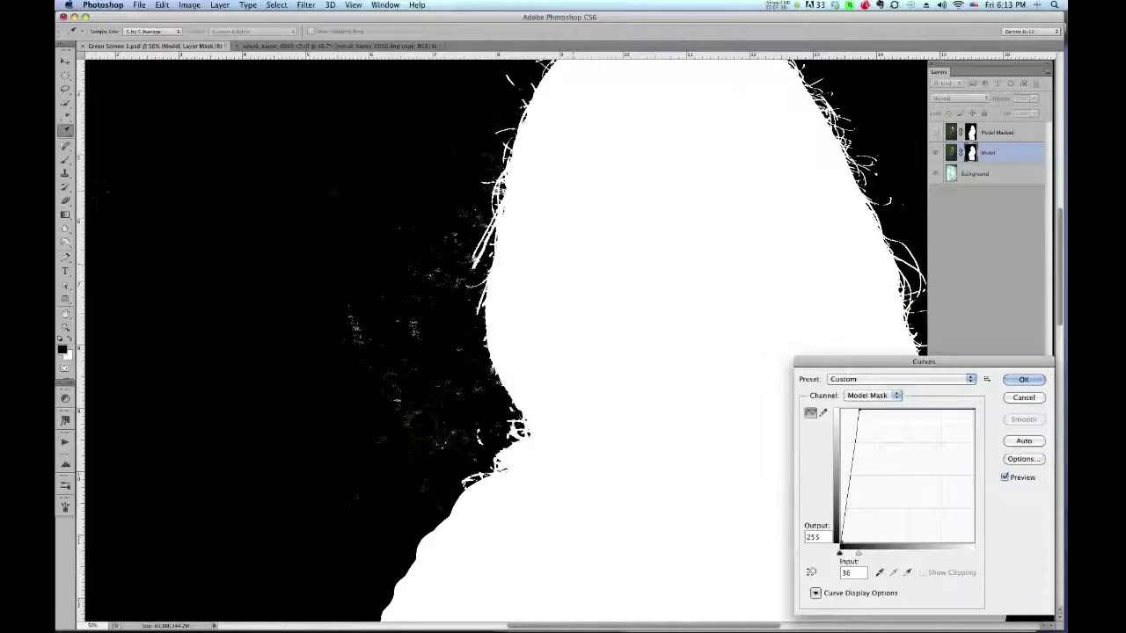
scroll(344, 303, "left", 5)
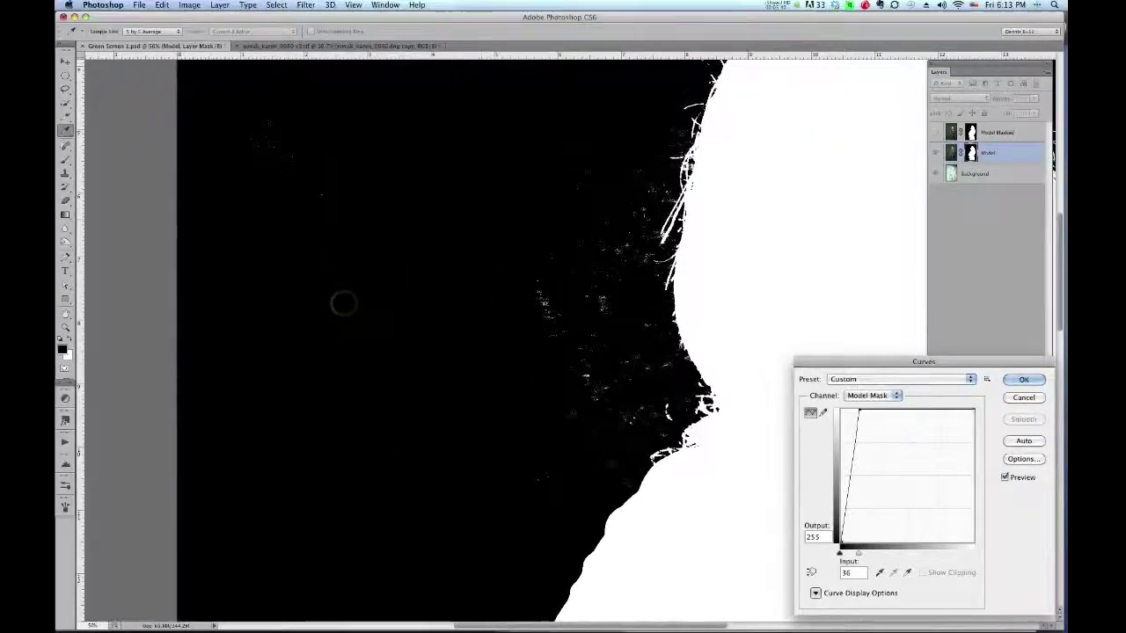
scroll(783, 224, "right", 7)
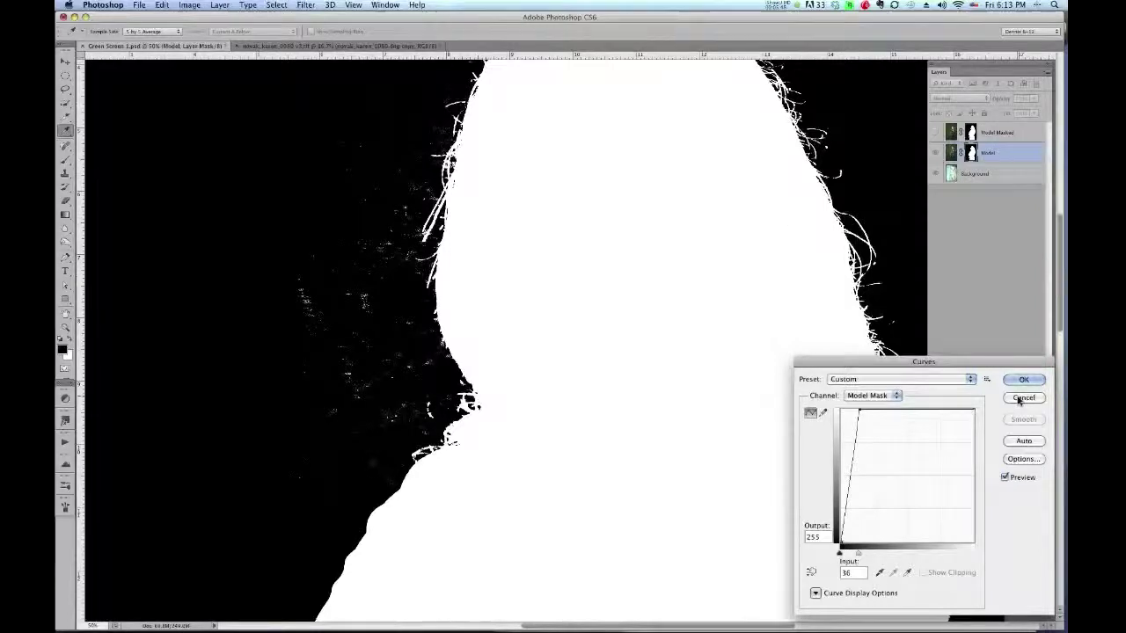
scroll(1020, 401, "right", 1)
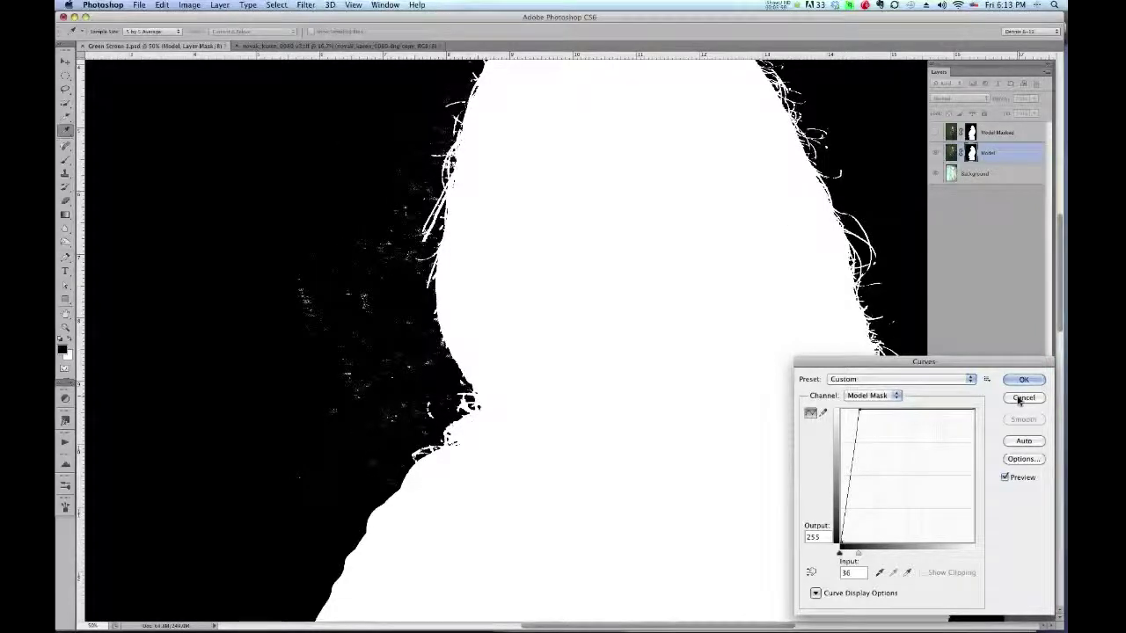